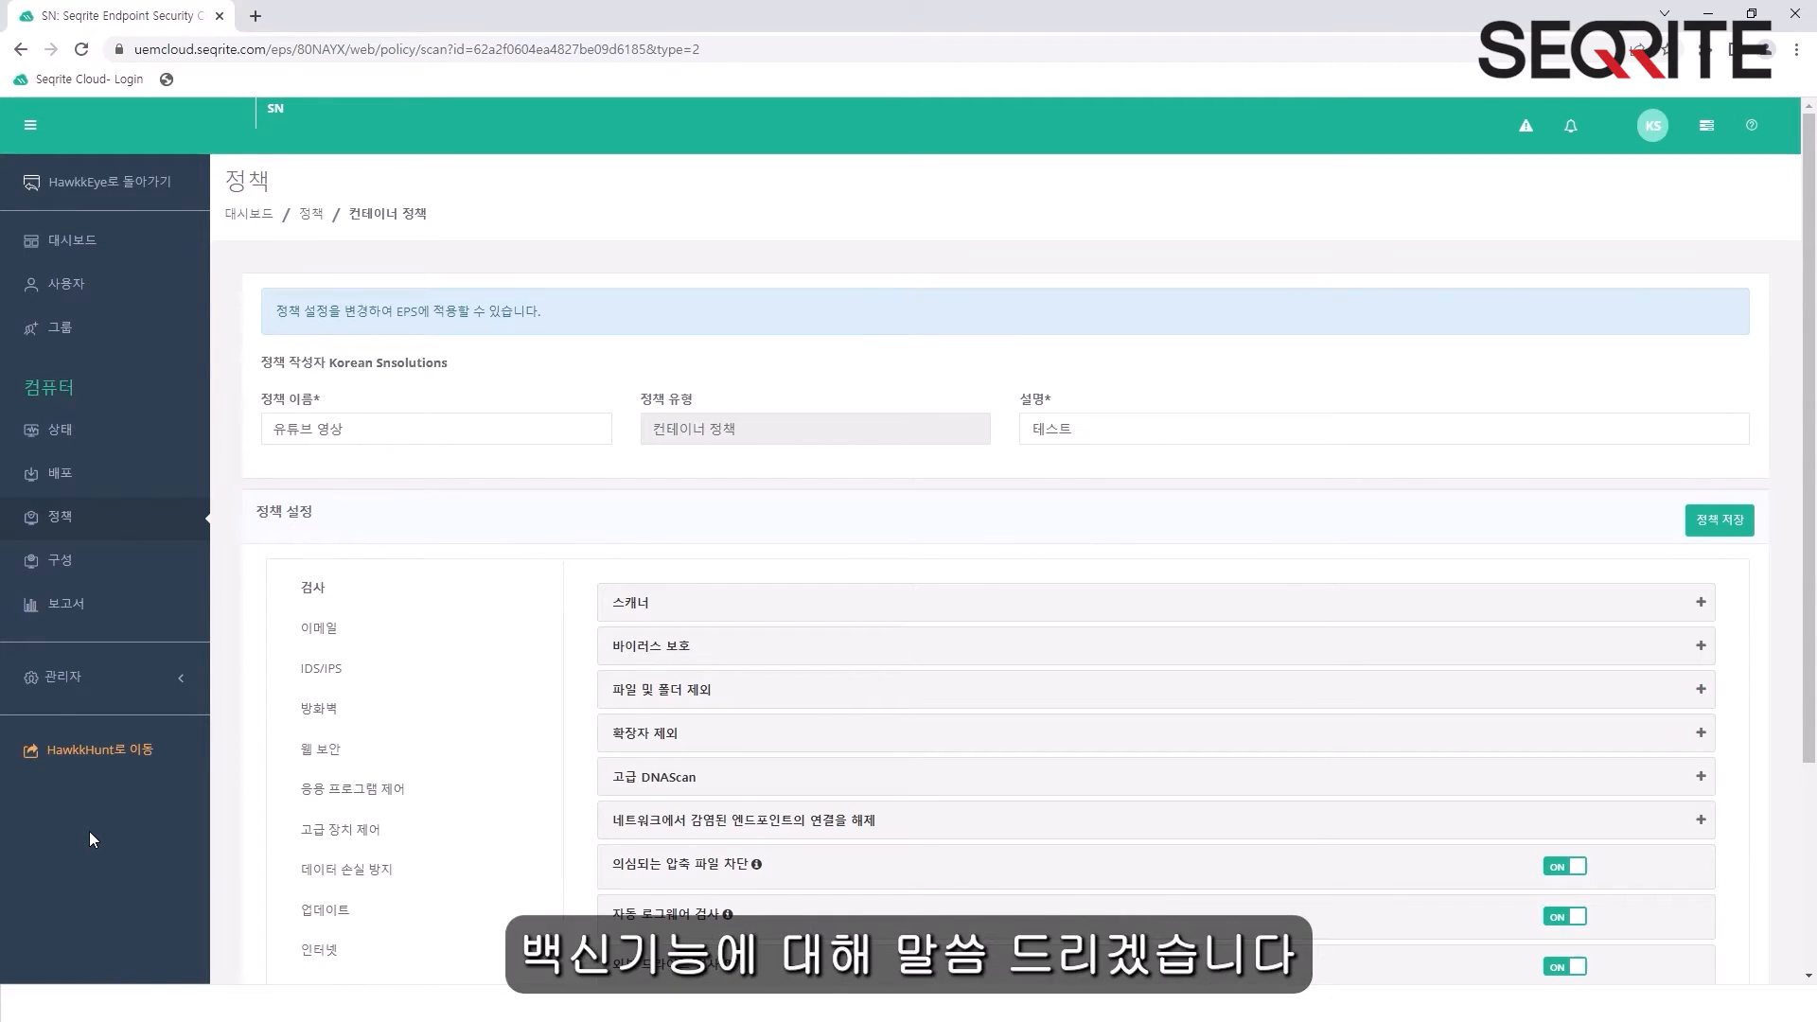
- Expand the Scanner (스캐너) section of the policy's scan settings
scroll(89, 831, down, 2)
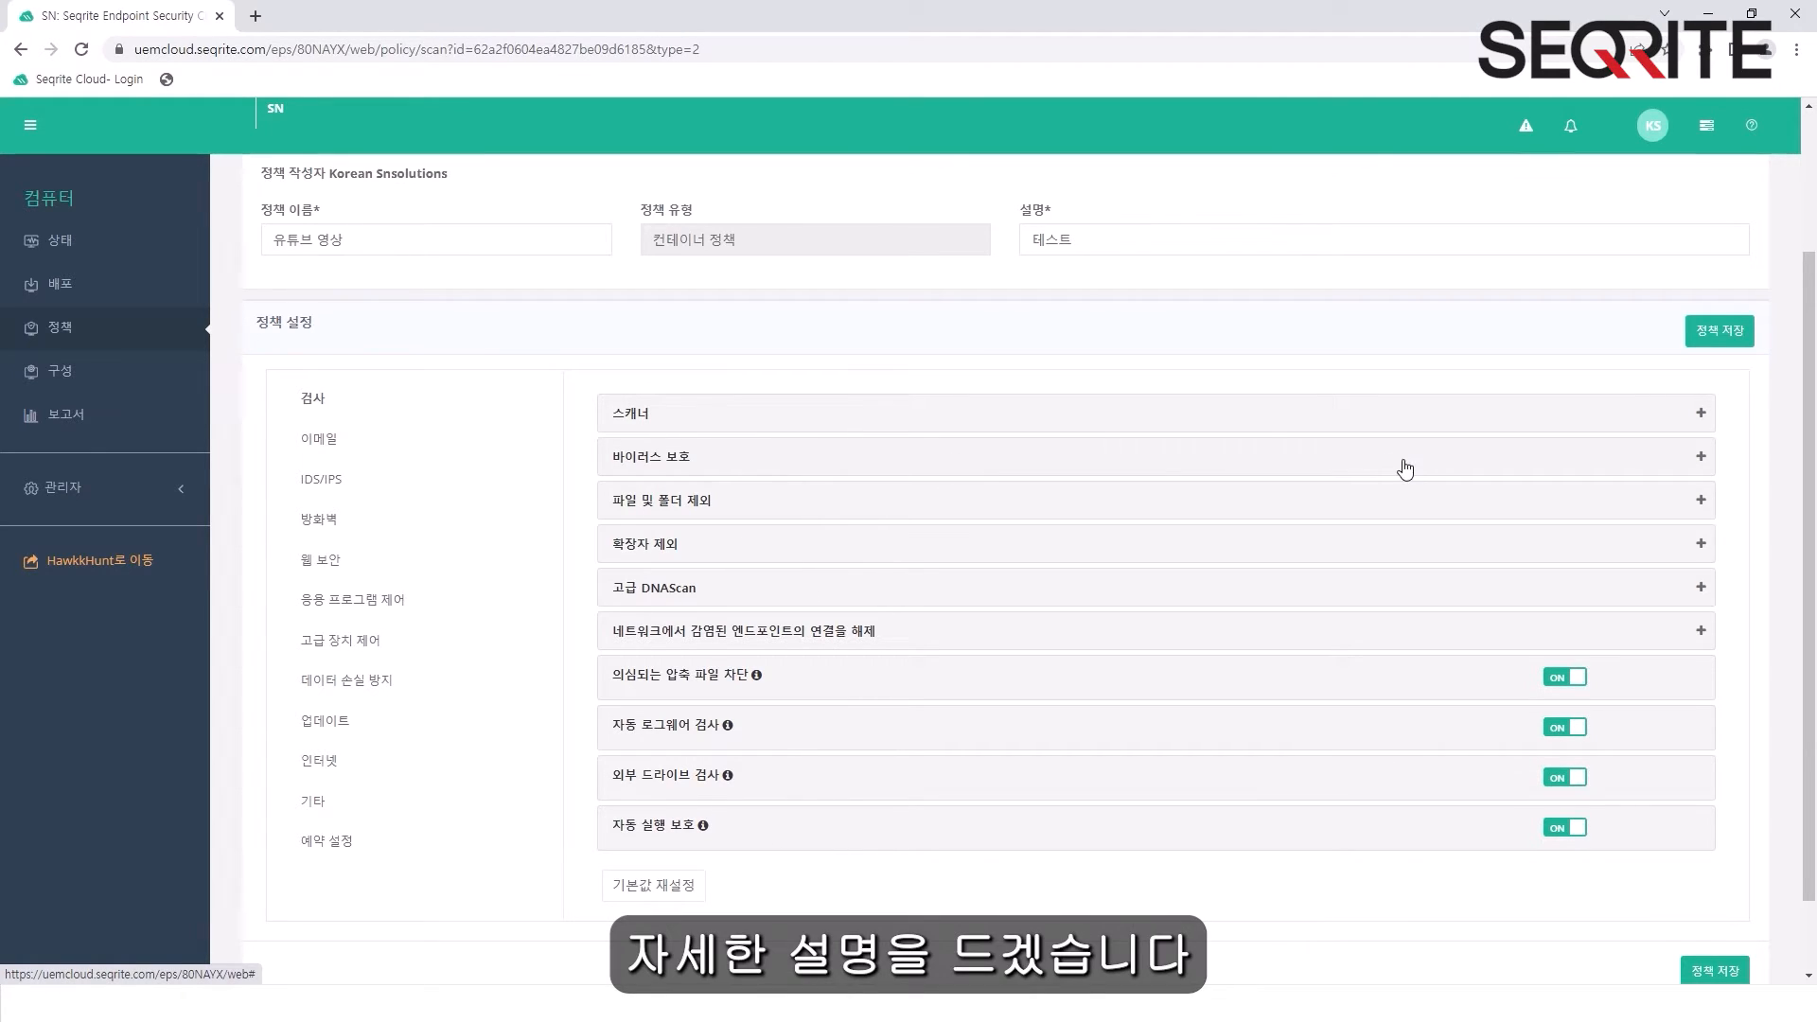
click(1361, 421)
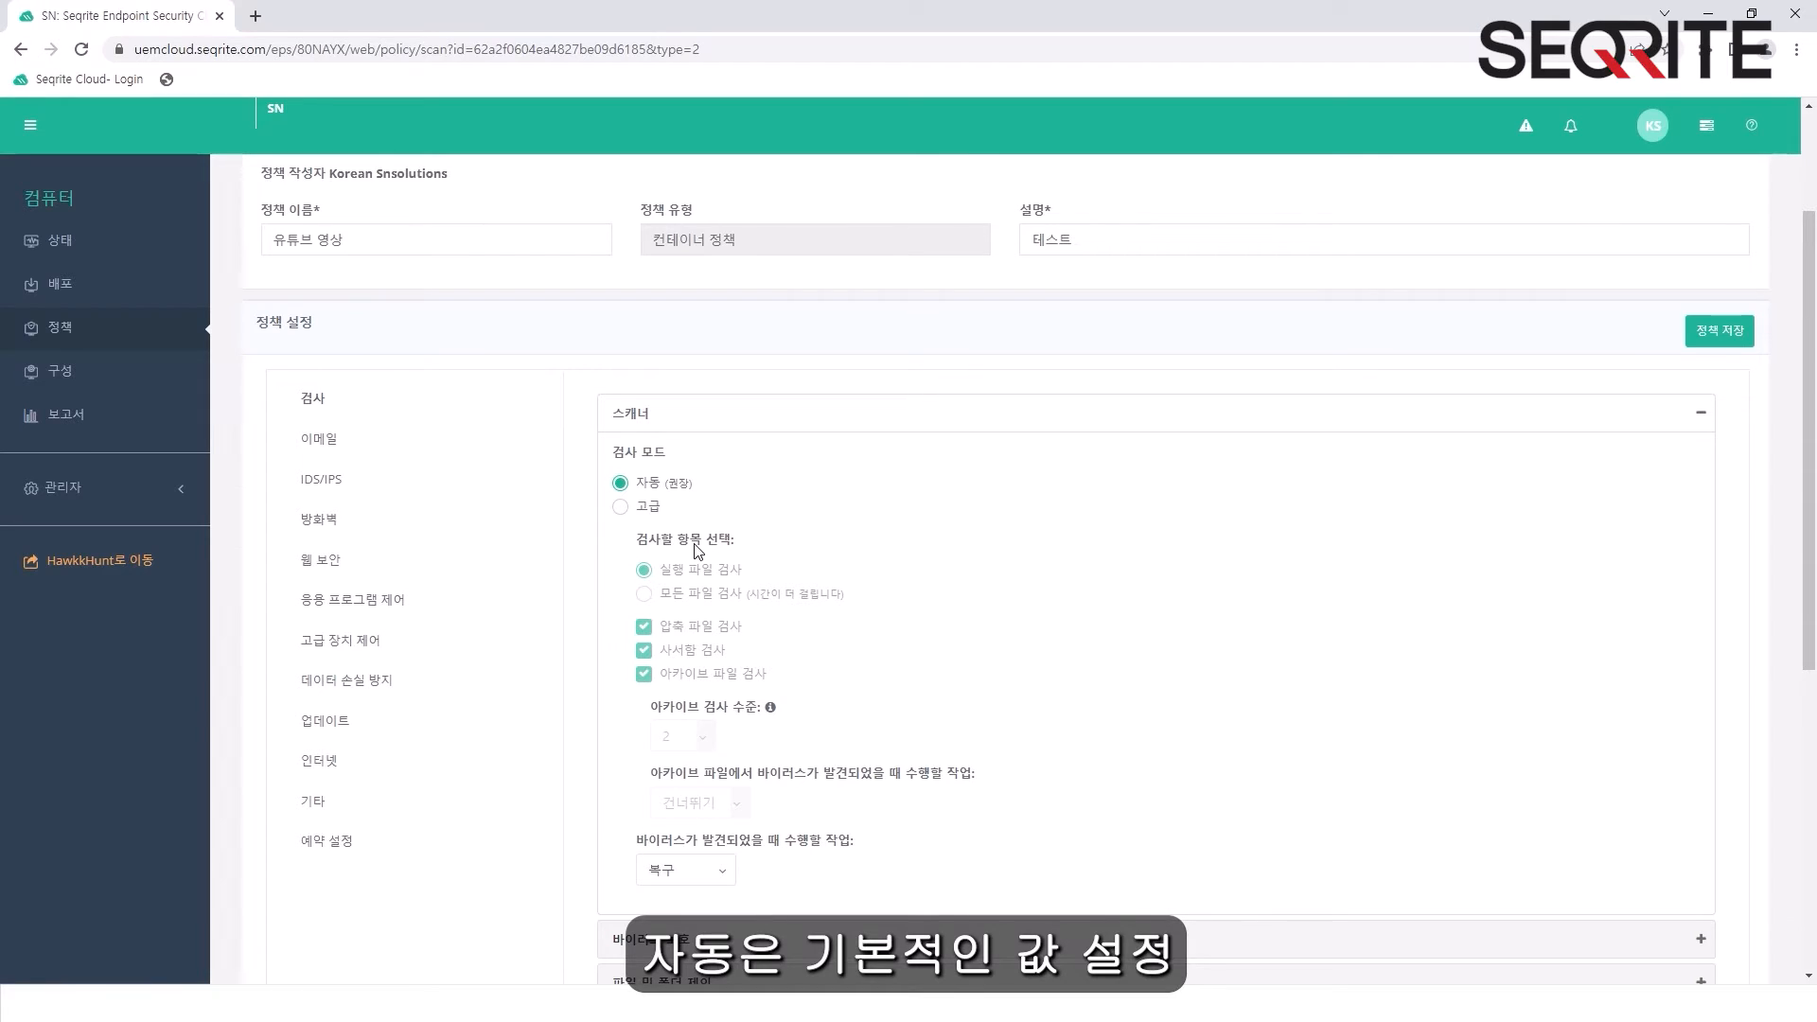
- Try the Advanced (고급) scan mode, reviewing its archive scan level and action options, and restore the Automatic (자동) mode
click(622, 508)
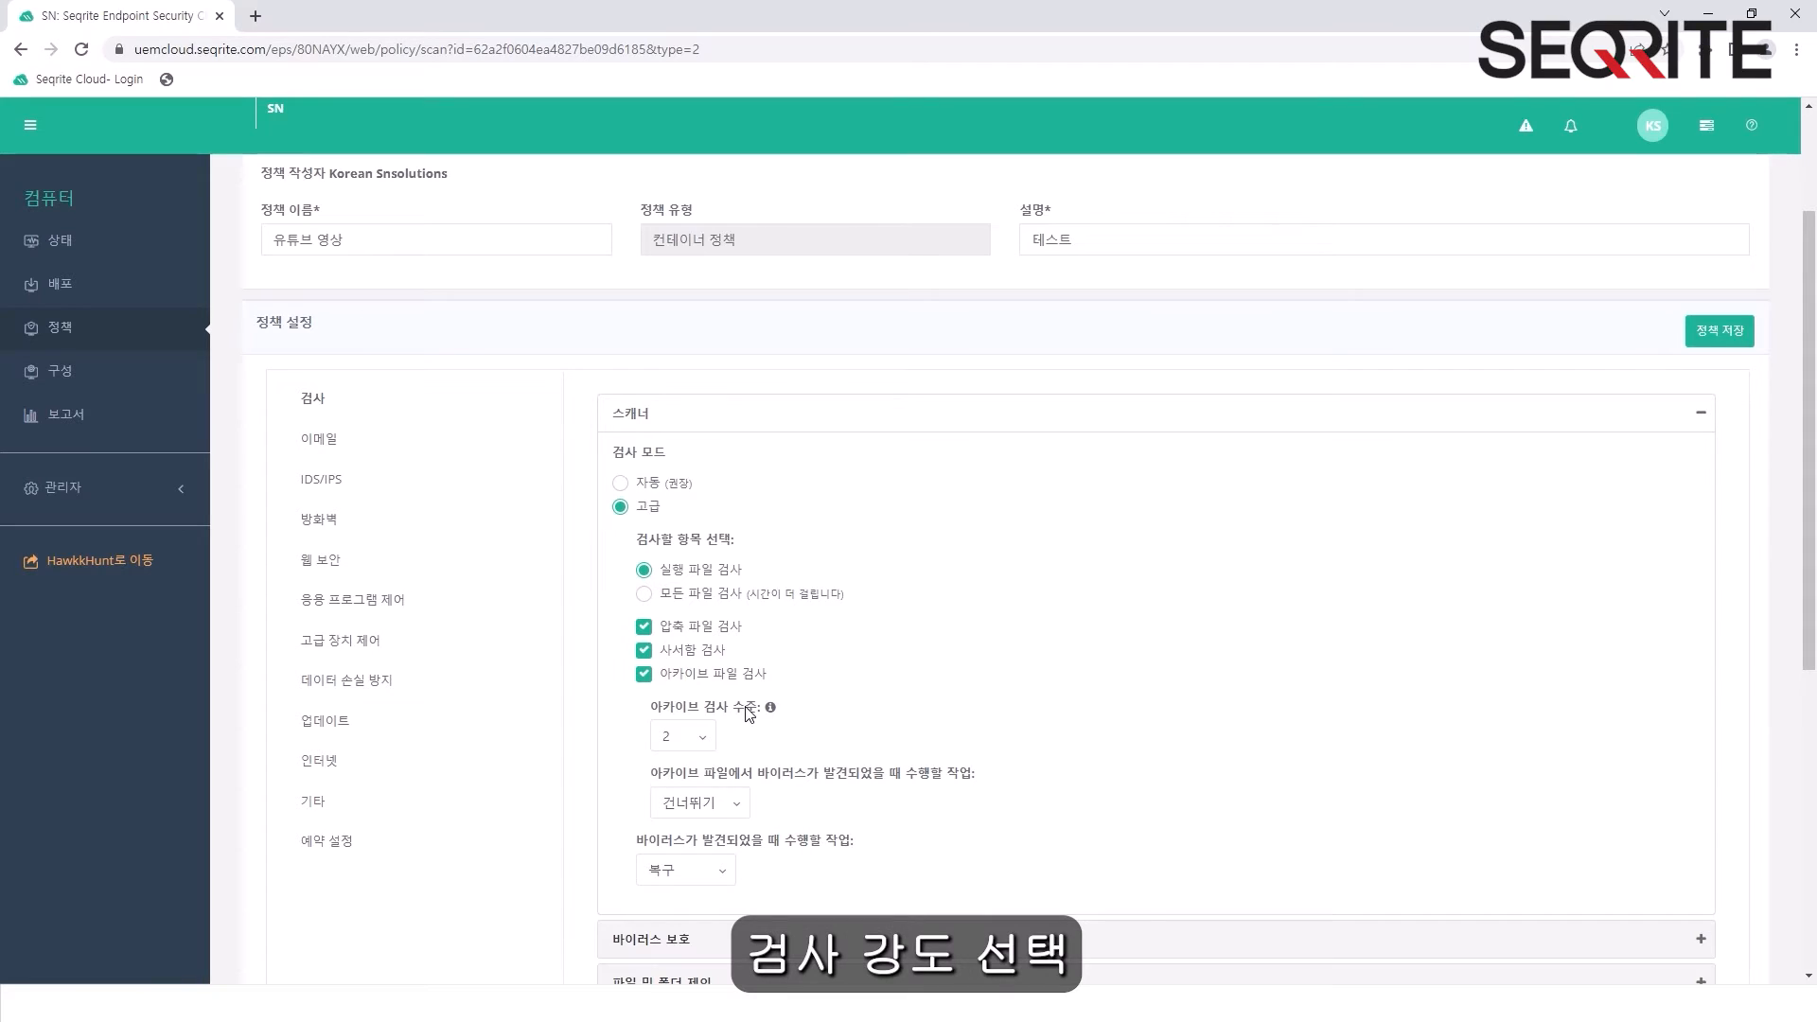
click(704, 736)
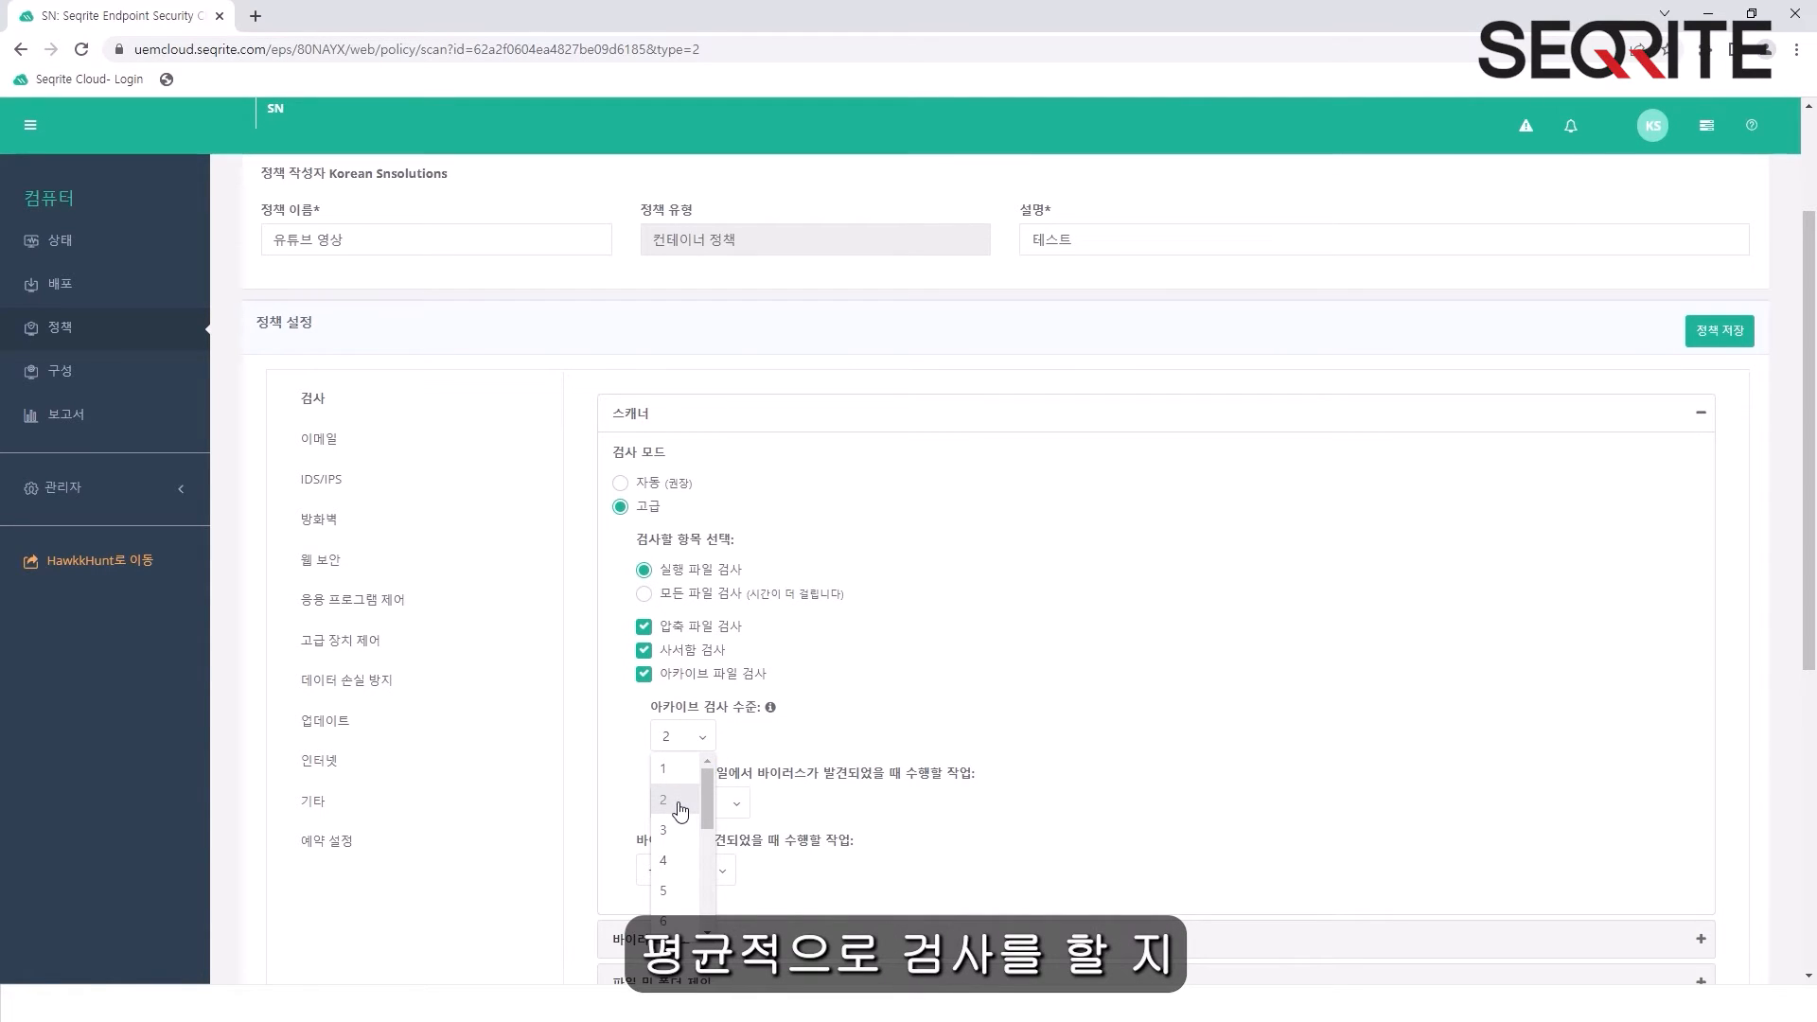
scroll(679, 810, down, 3)
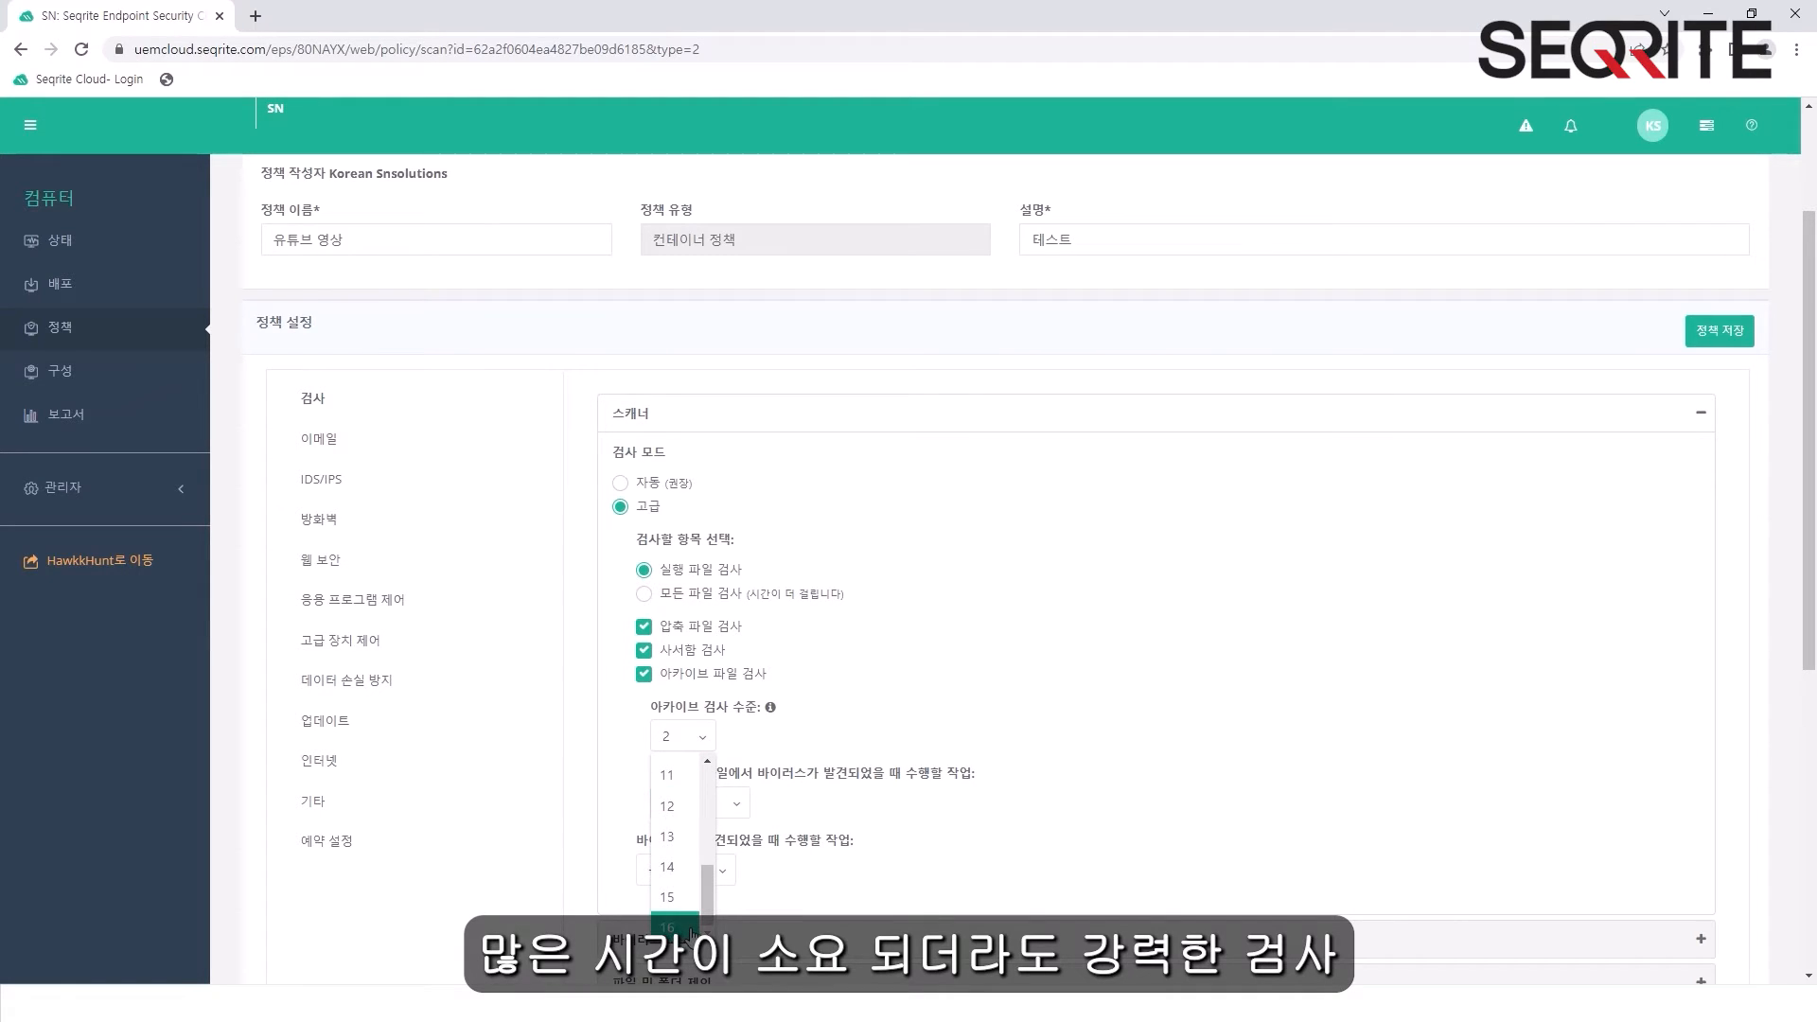
click(887, 694)
scroll(888, 694, down, 1)
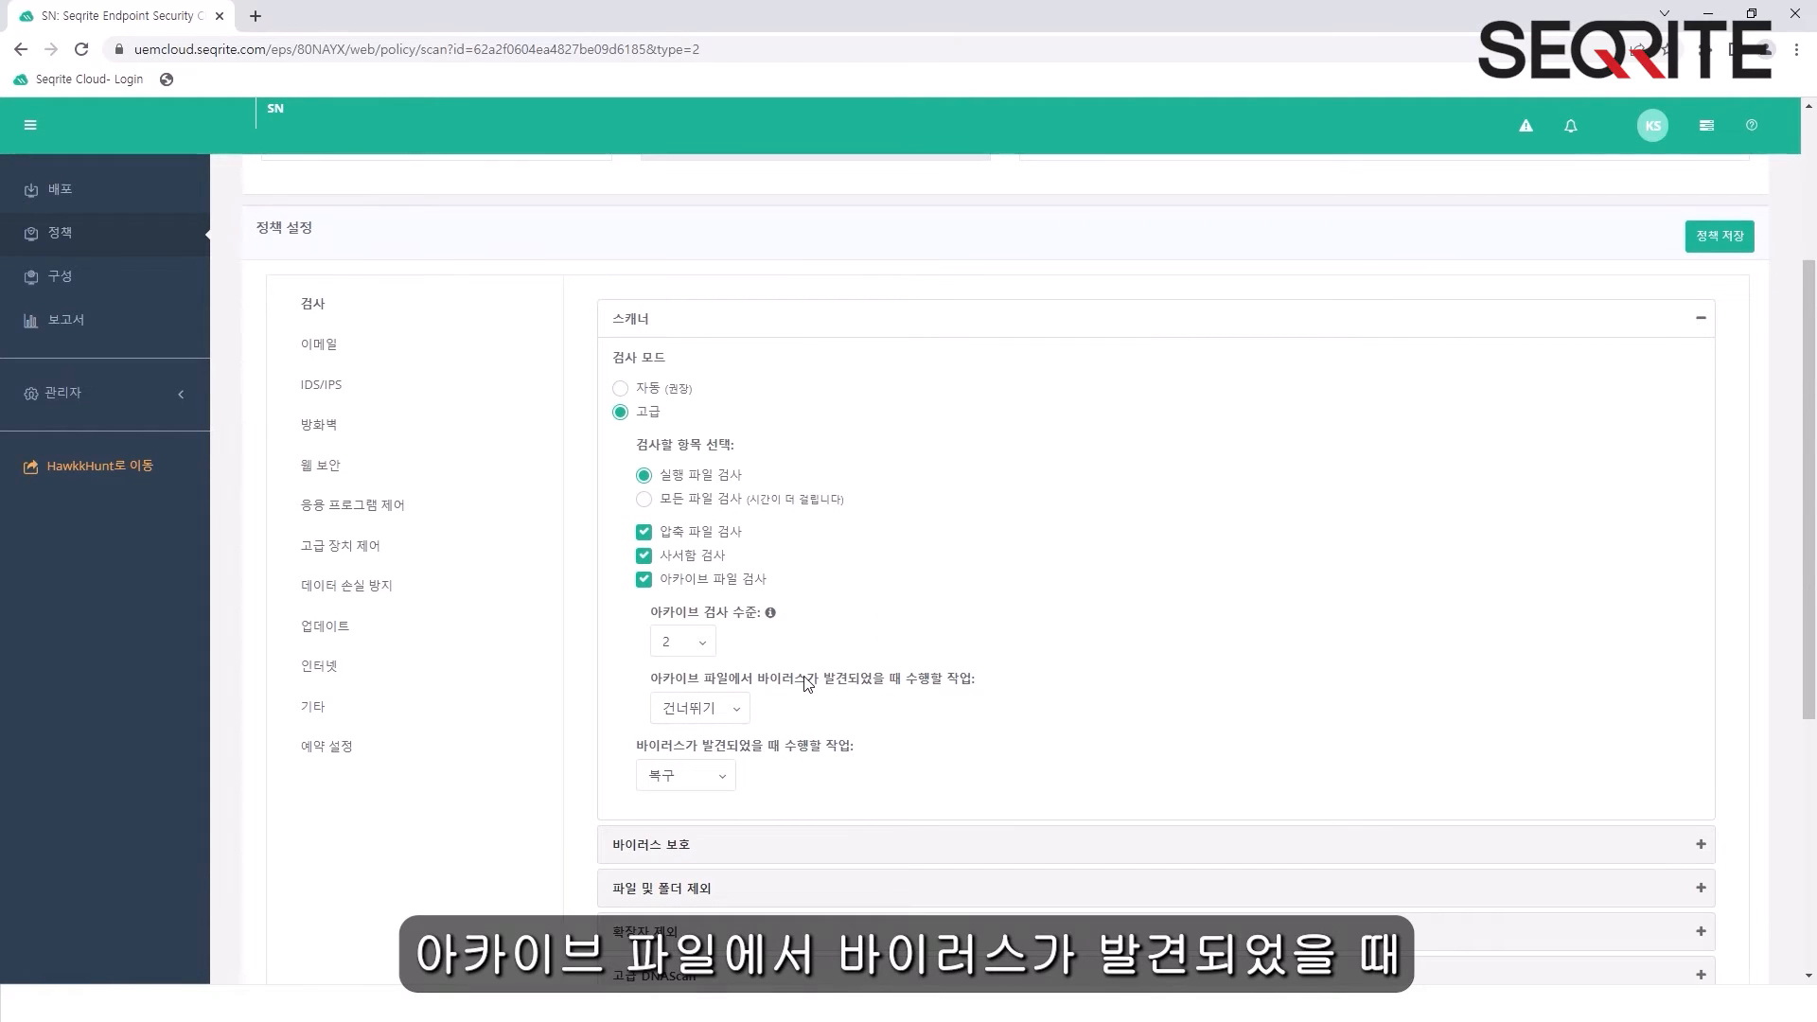
click(738, 710)
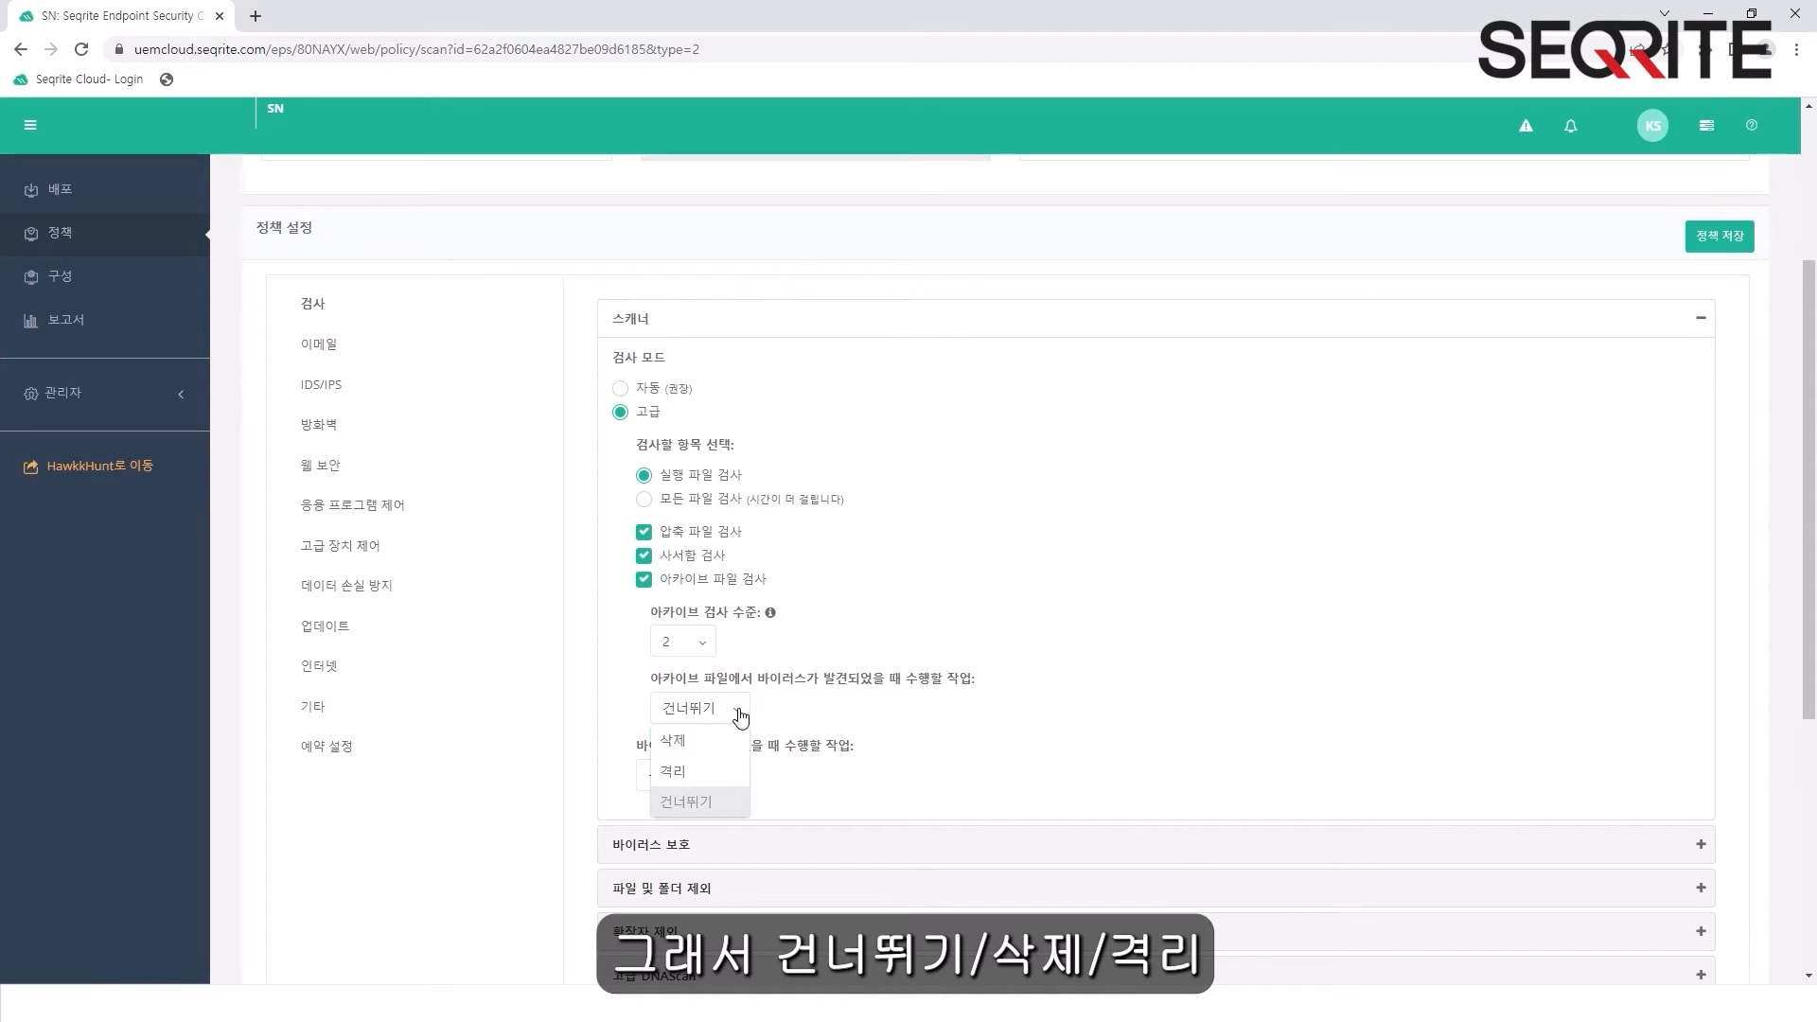
click(998, 708)
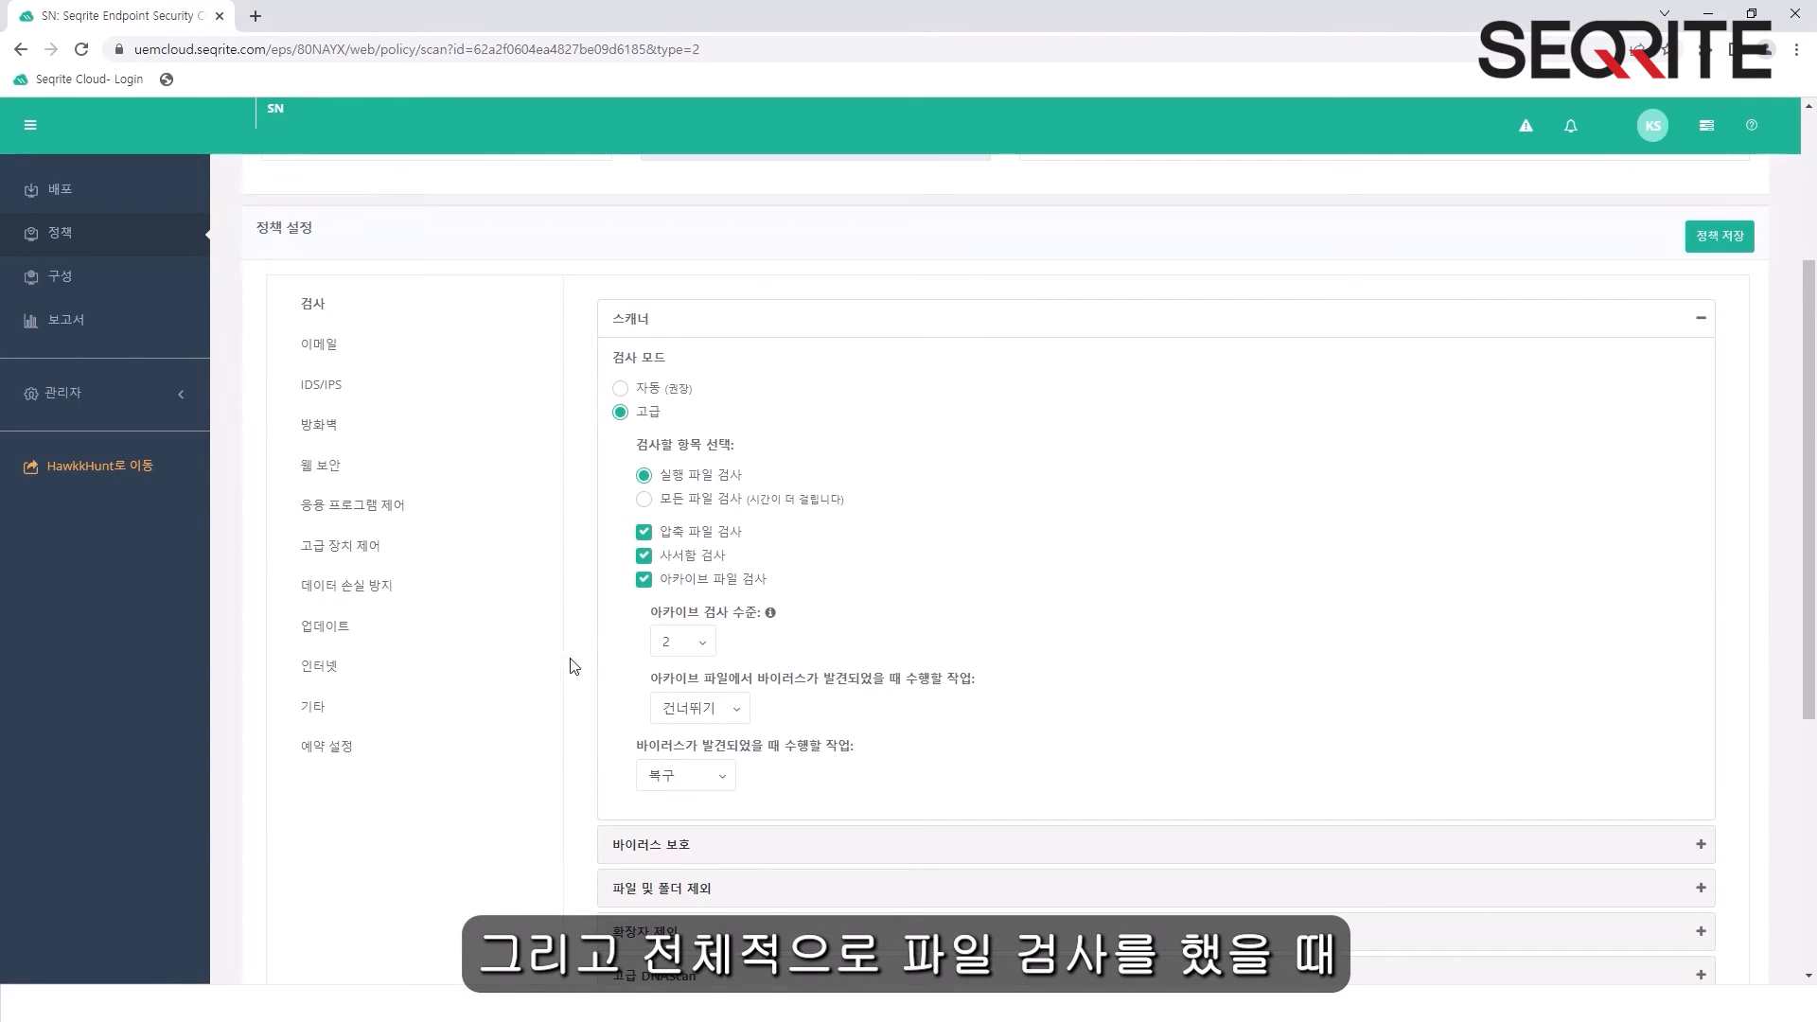
click(717, 781)
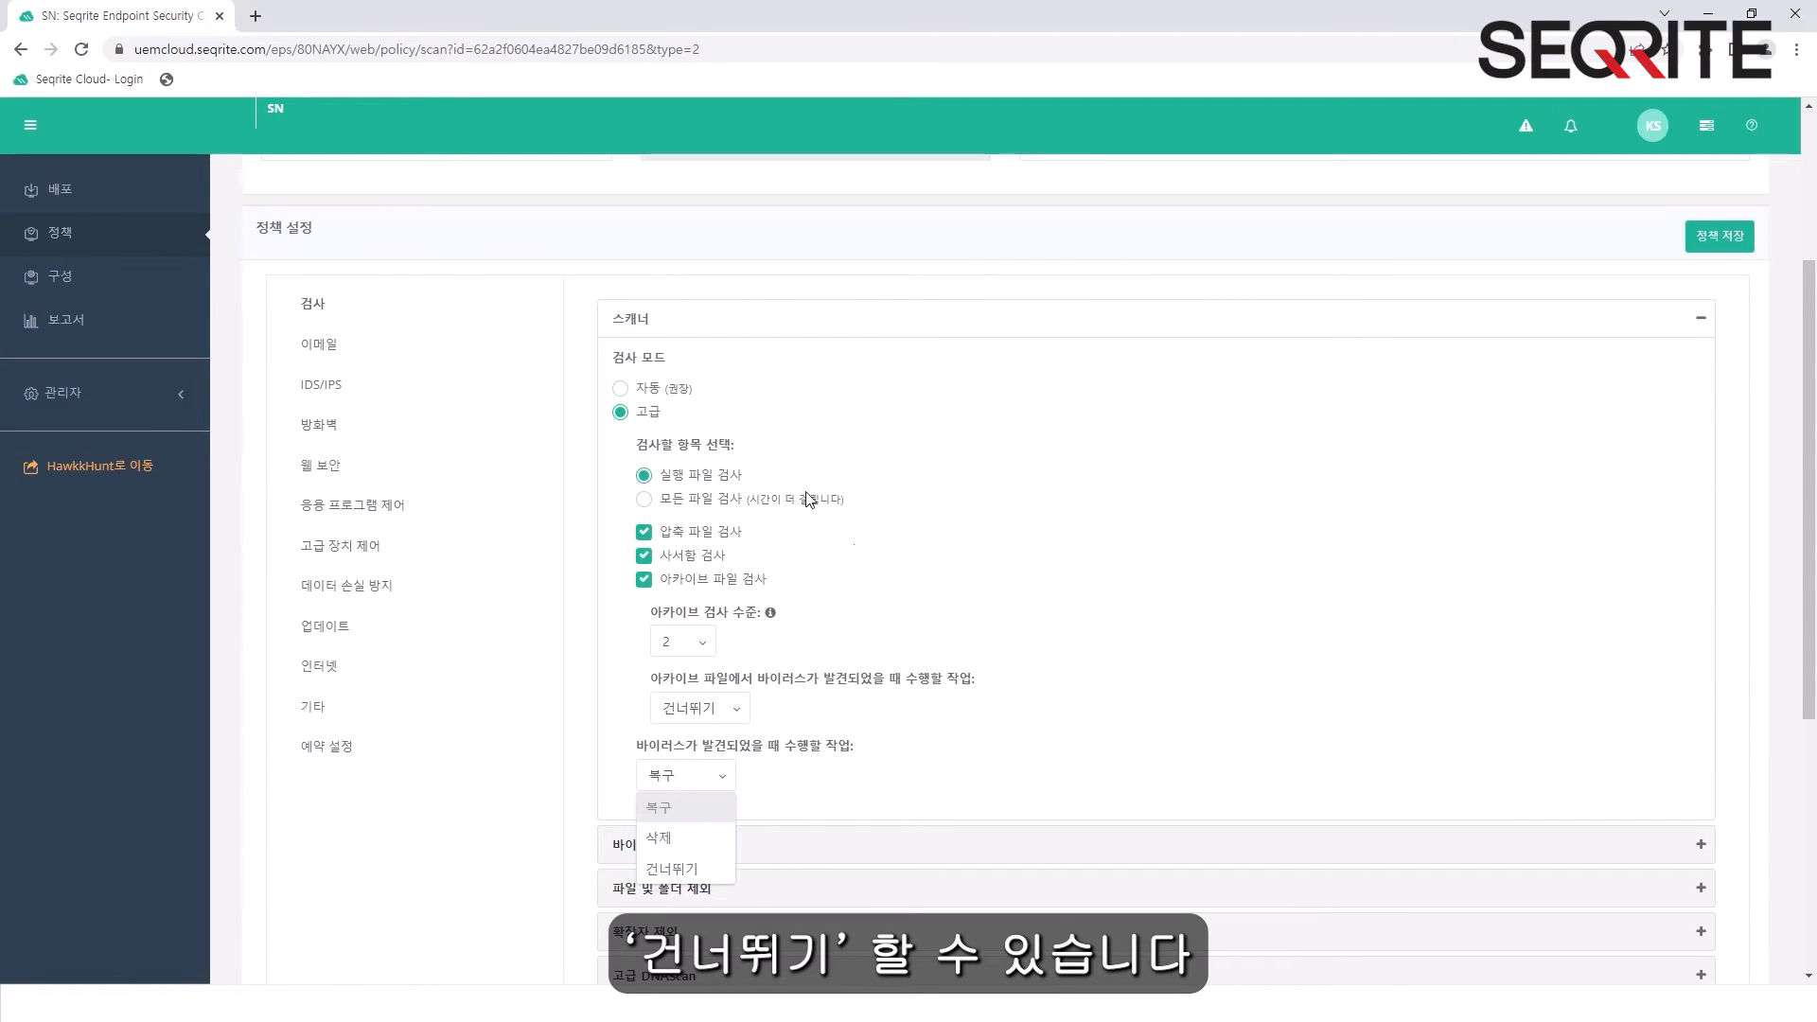
click(687, 393)
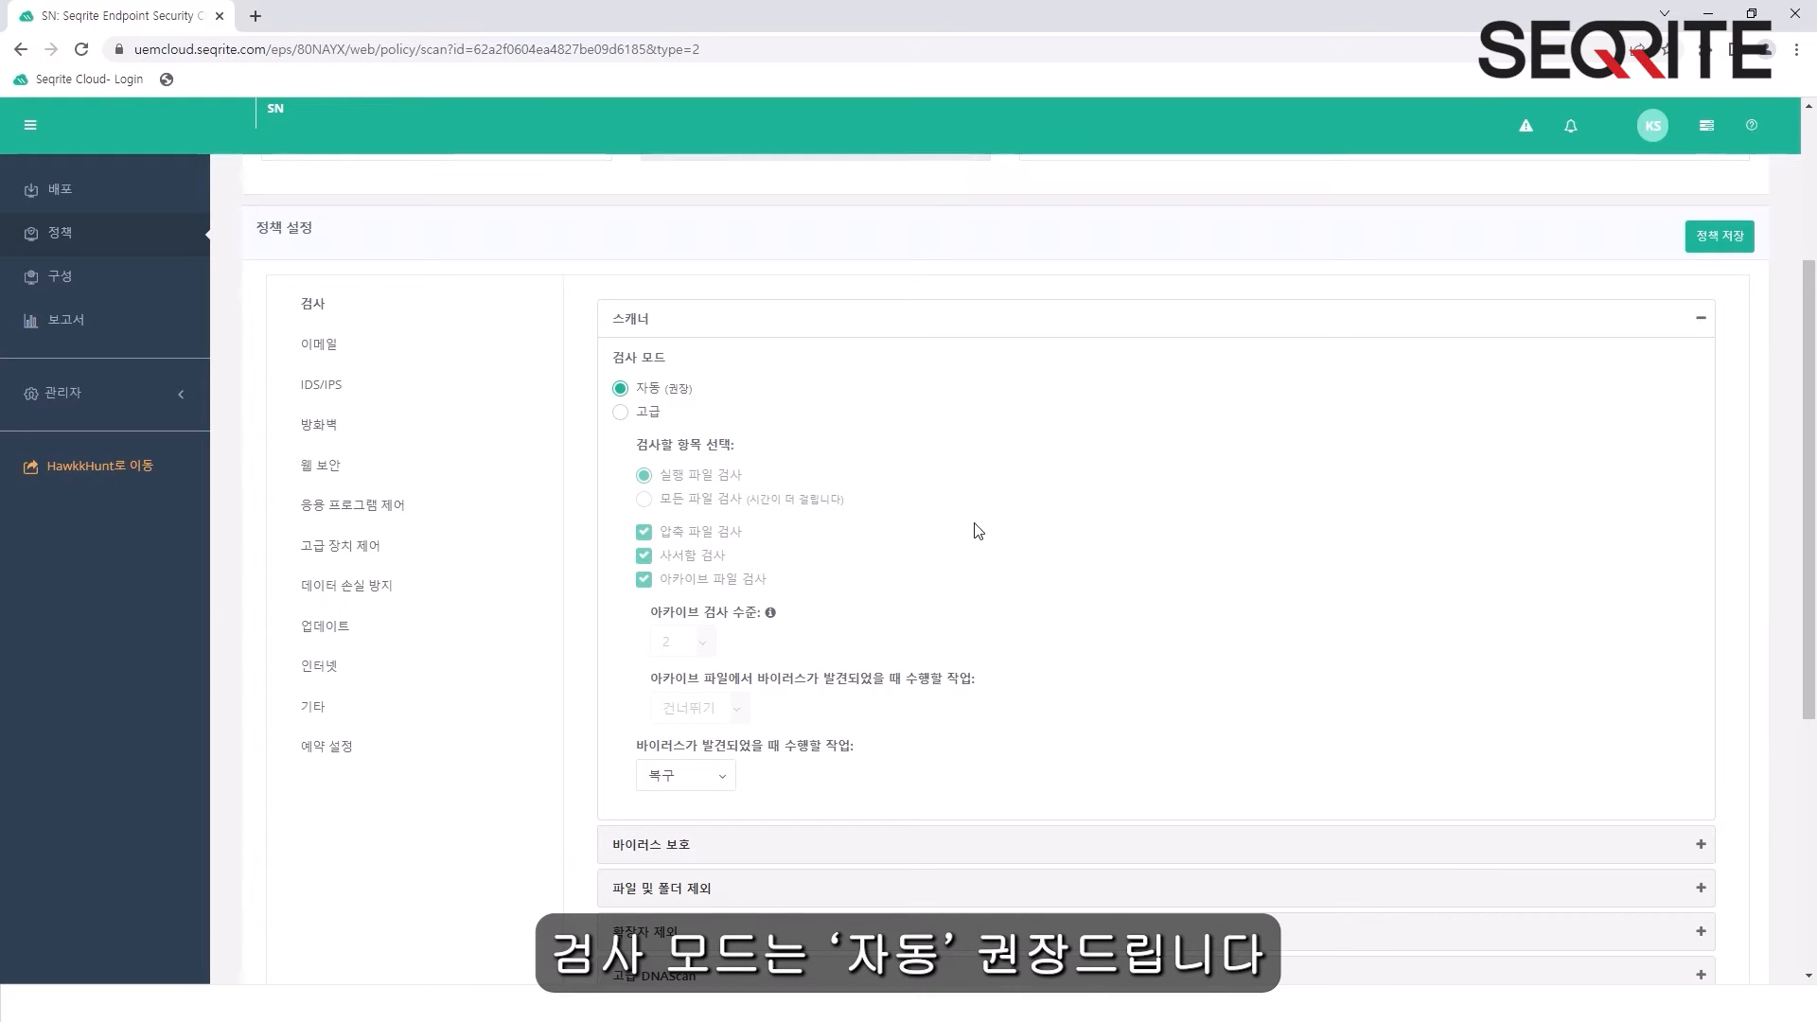
- Expand the Virus Protection (바이러스 보호) section and review the options for the action when a virus is found
scroll(962, 527, down, 2)
scroll(963, 526, down, 1)
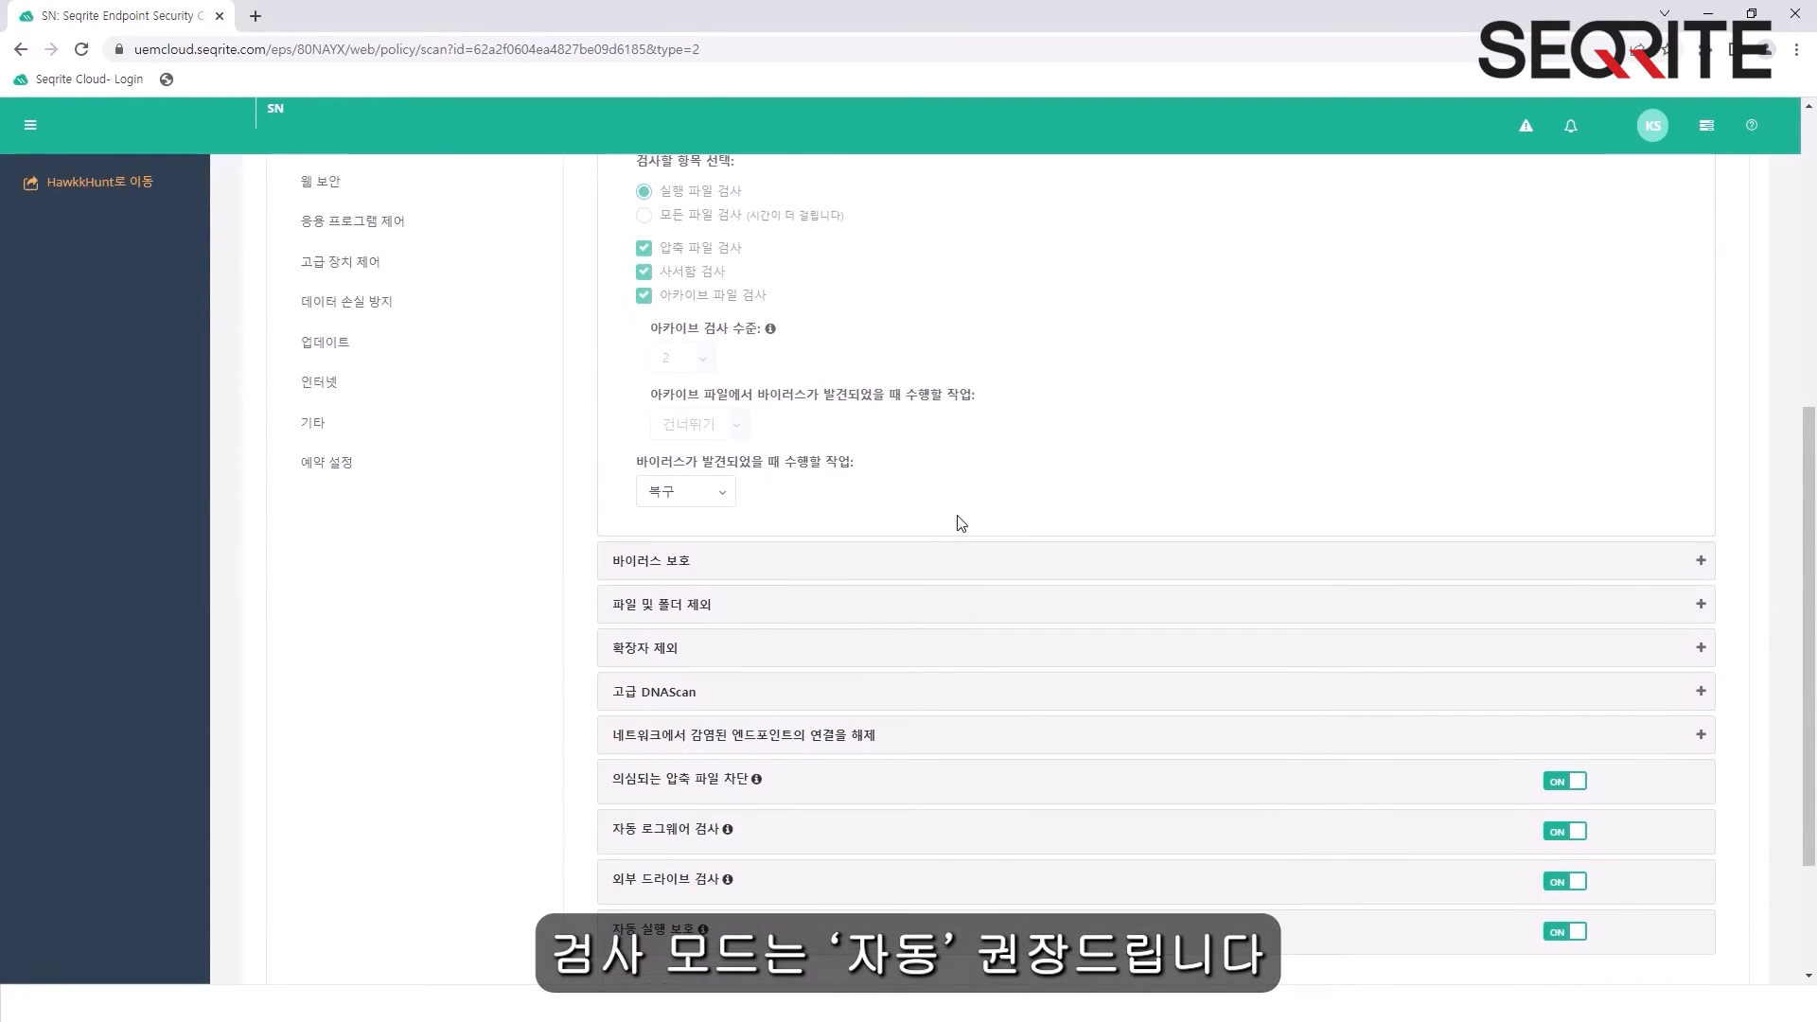
scroll(982, 504, up, 1)
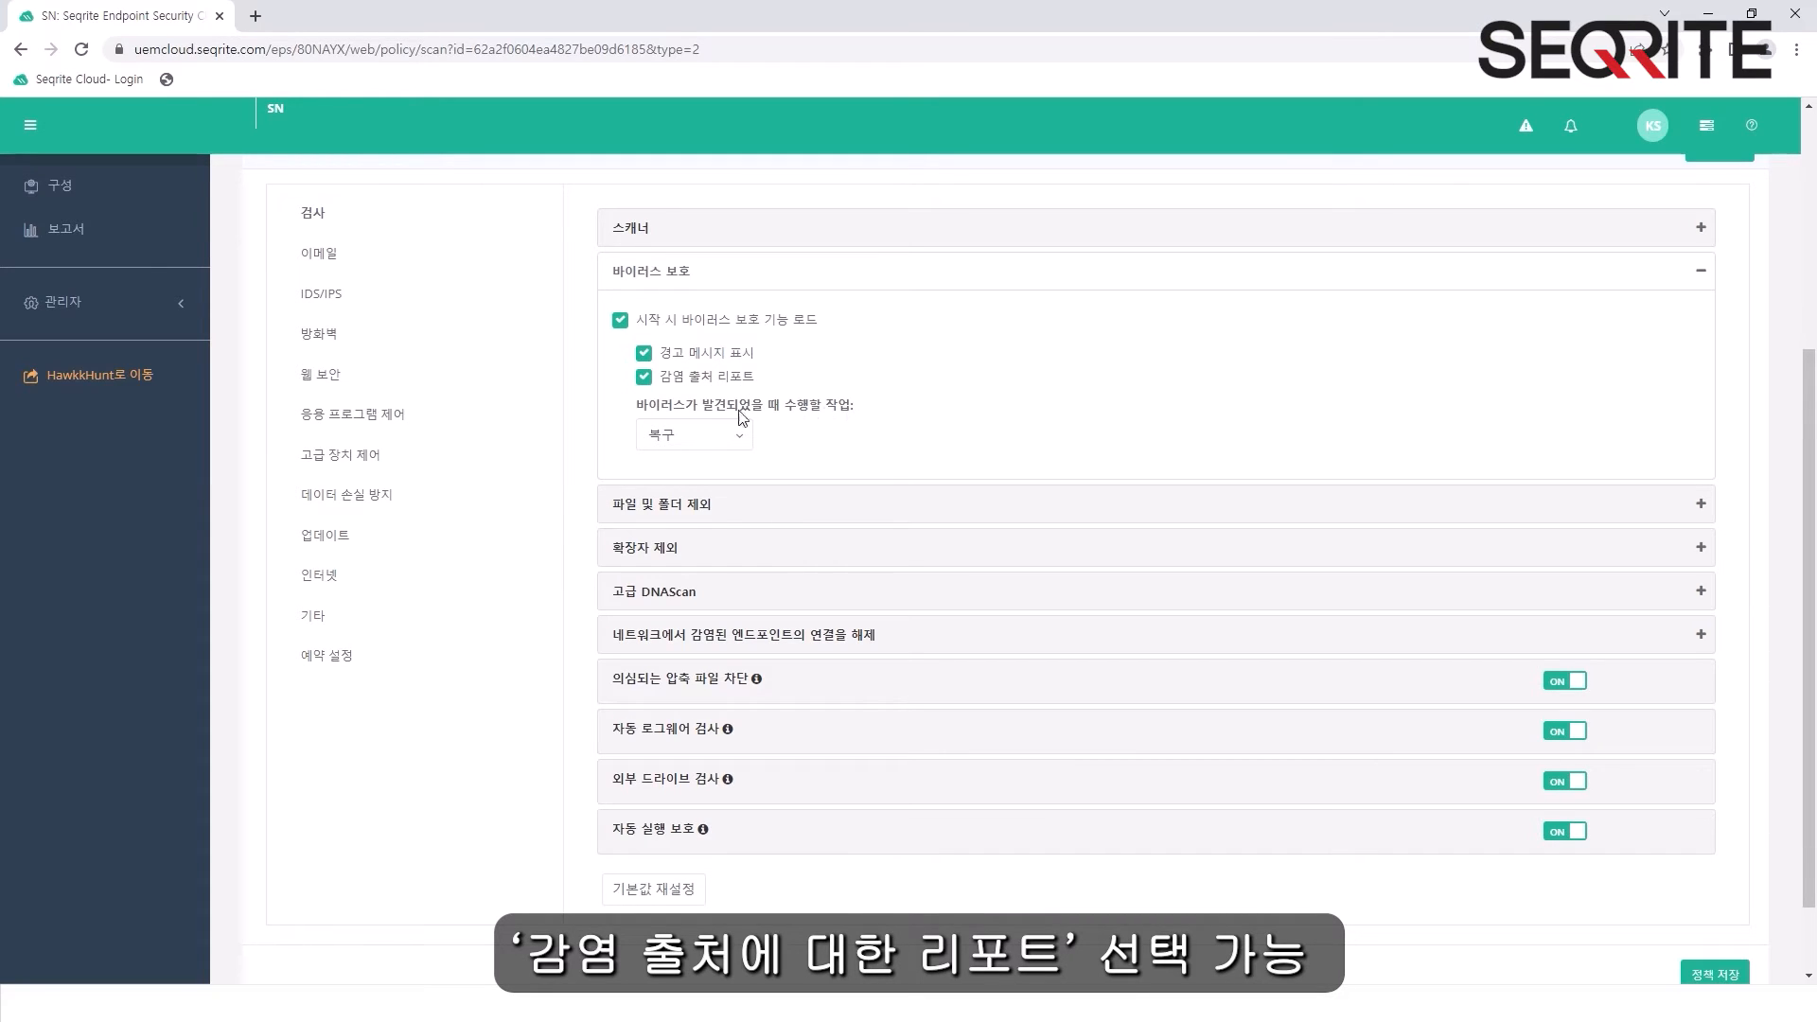
click(725, 434)
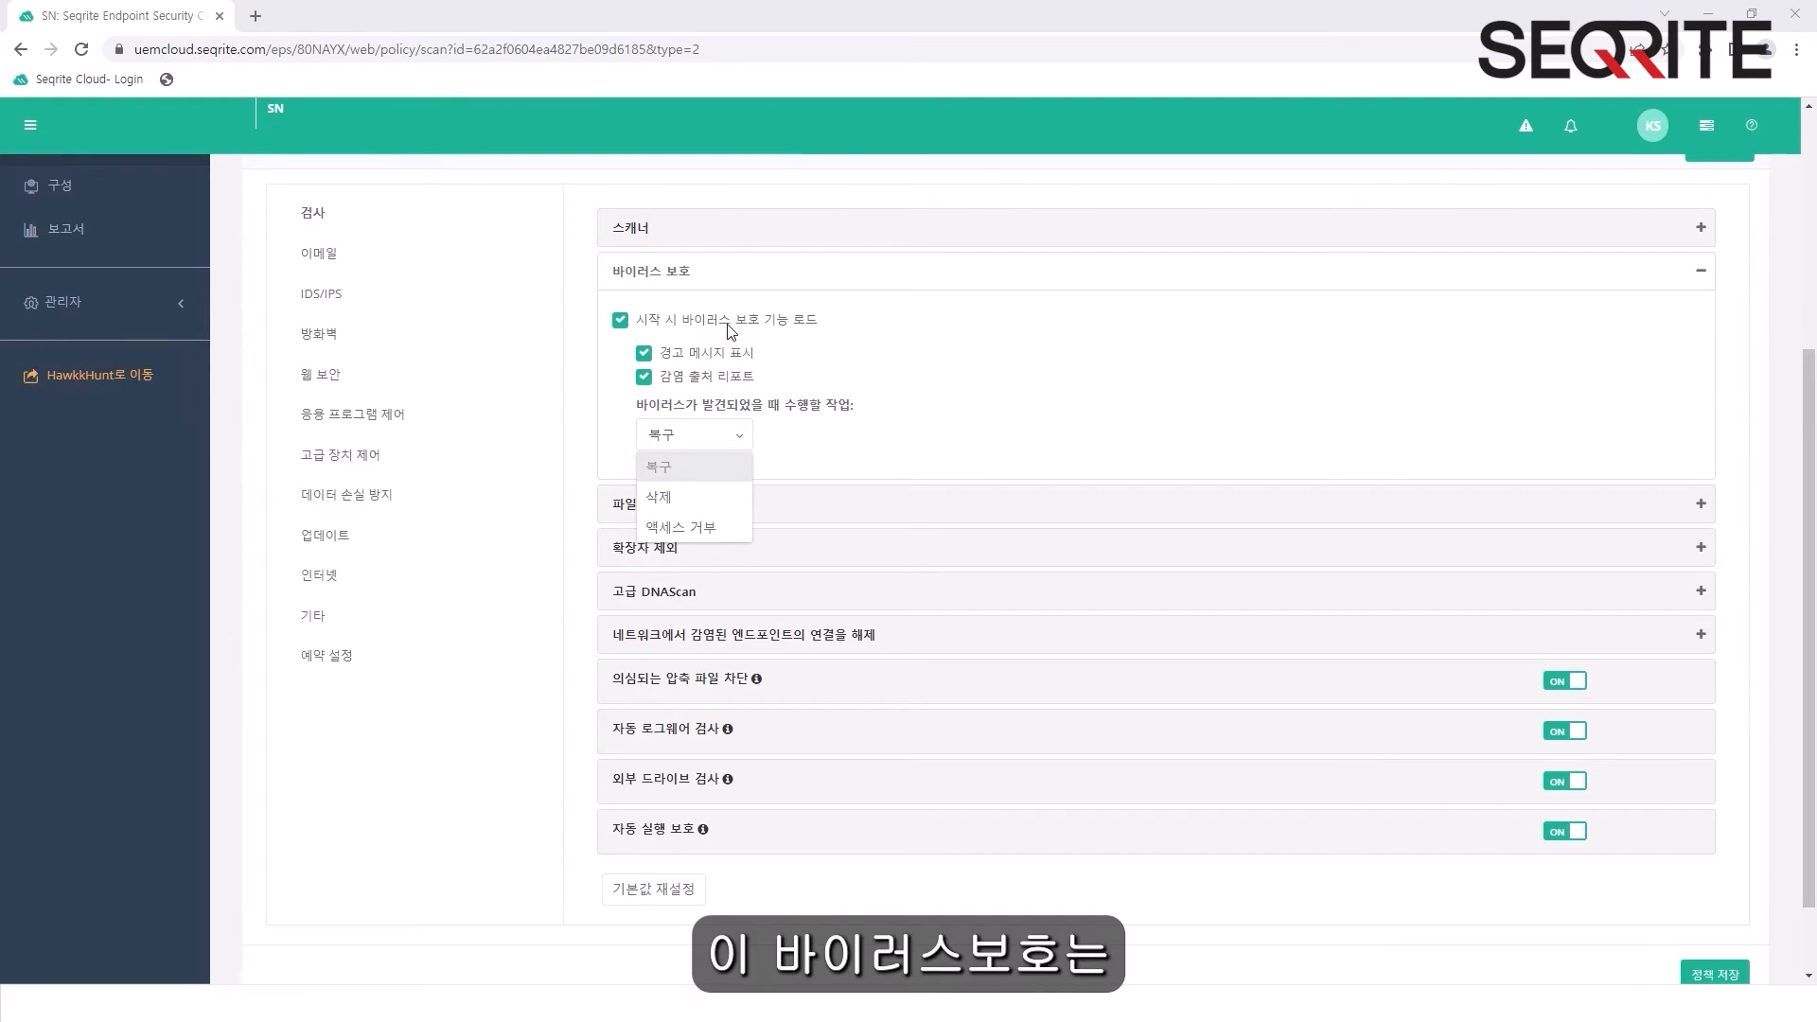
click(1198, 407)
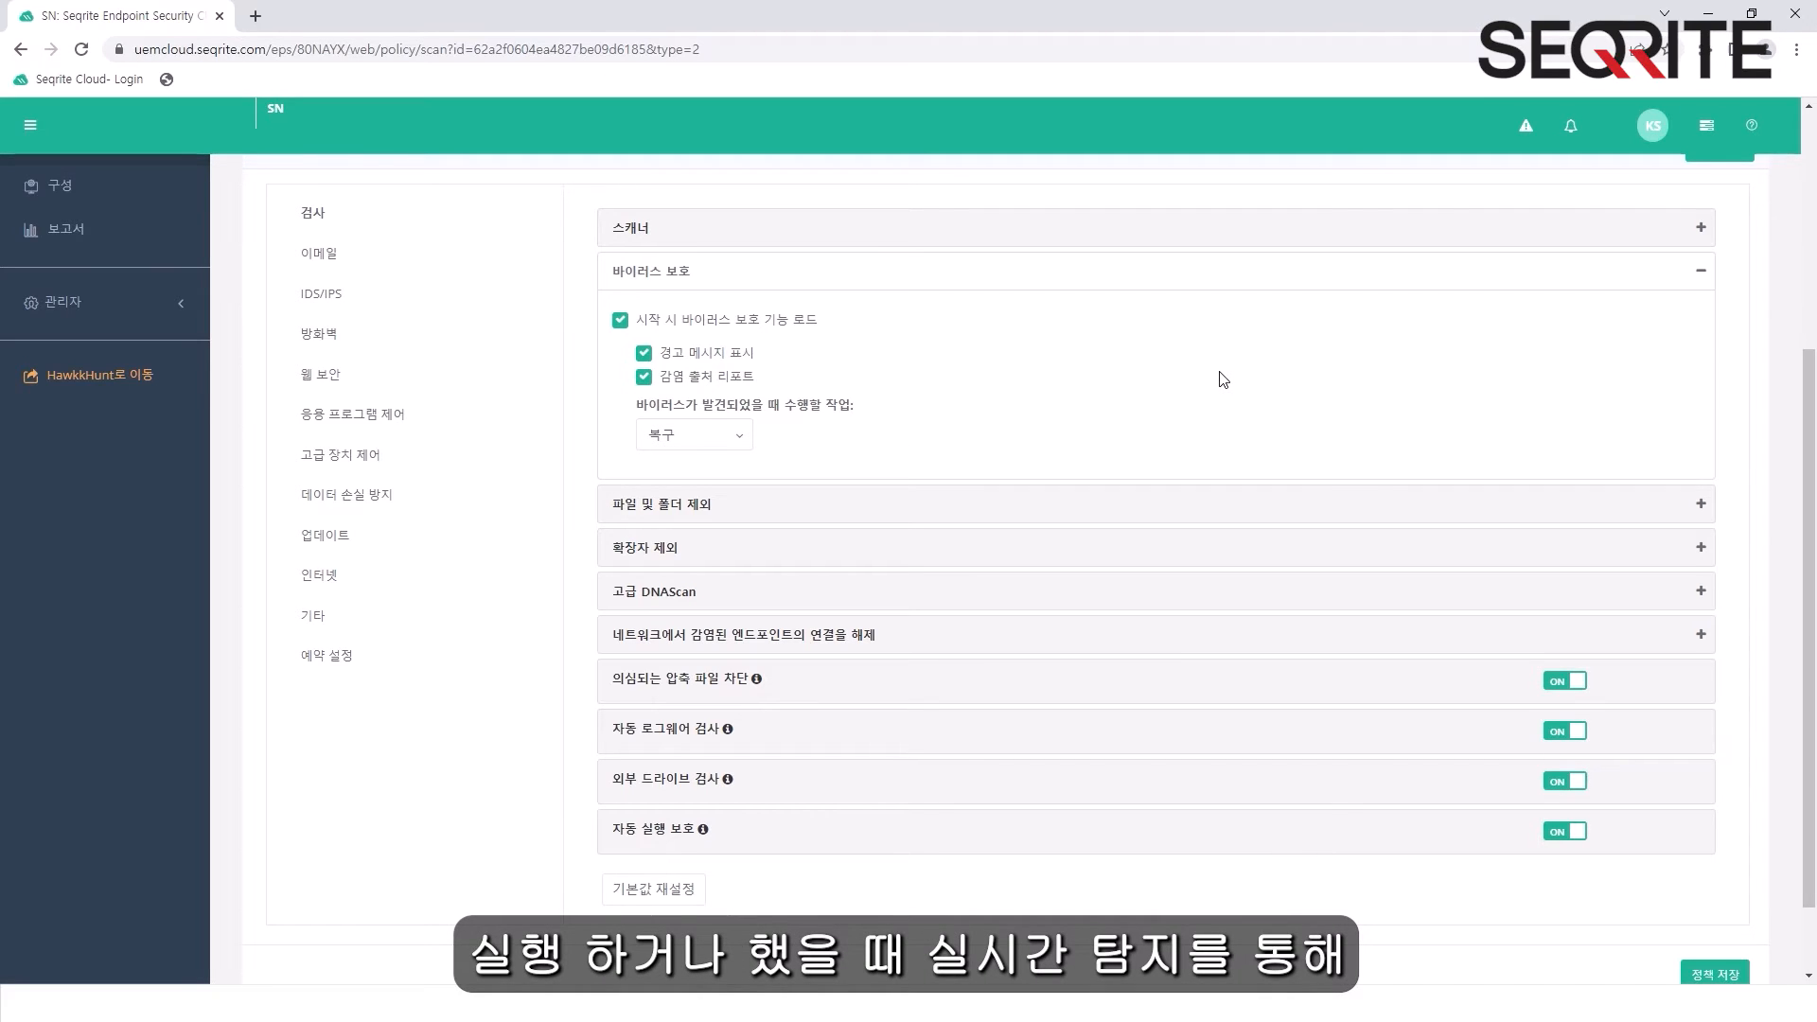
- Expand the File and Folder Exclusion (파일 및 폴더 제외) section to view the exclusion list
scroll(955, 406, down, 1)
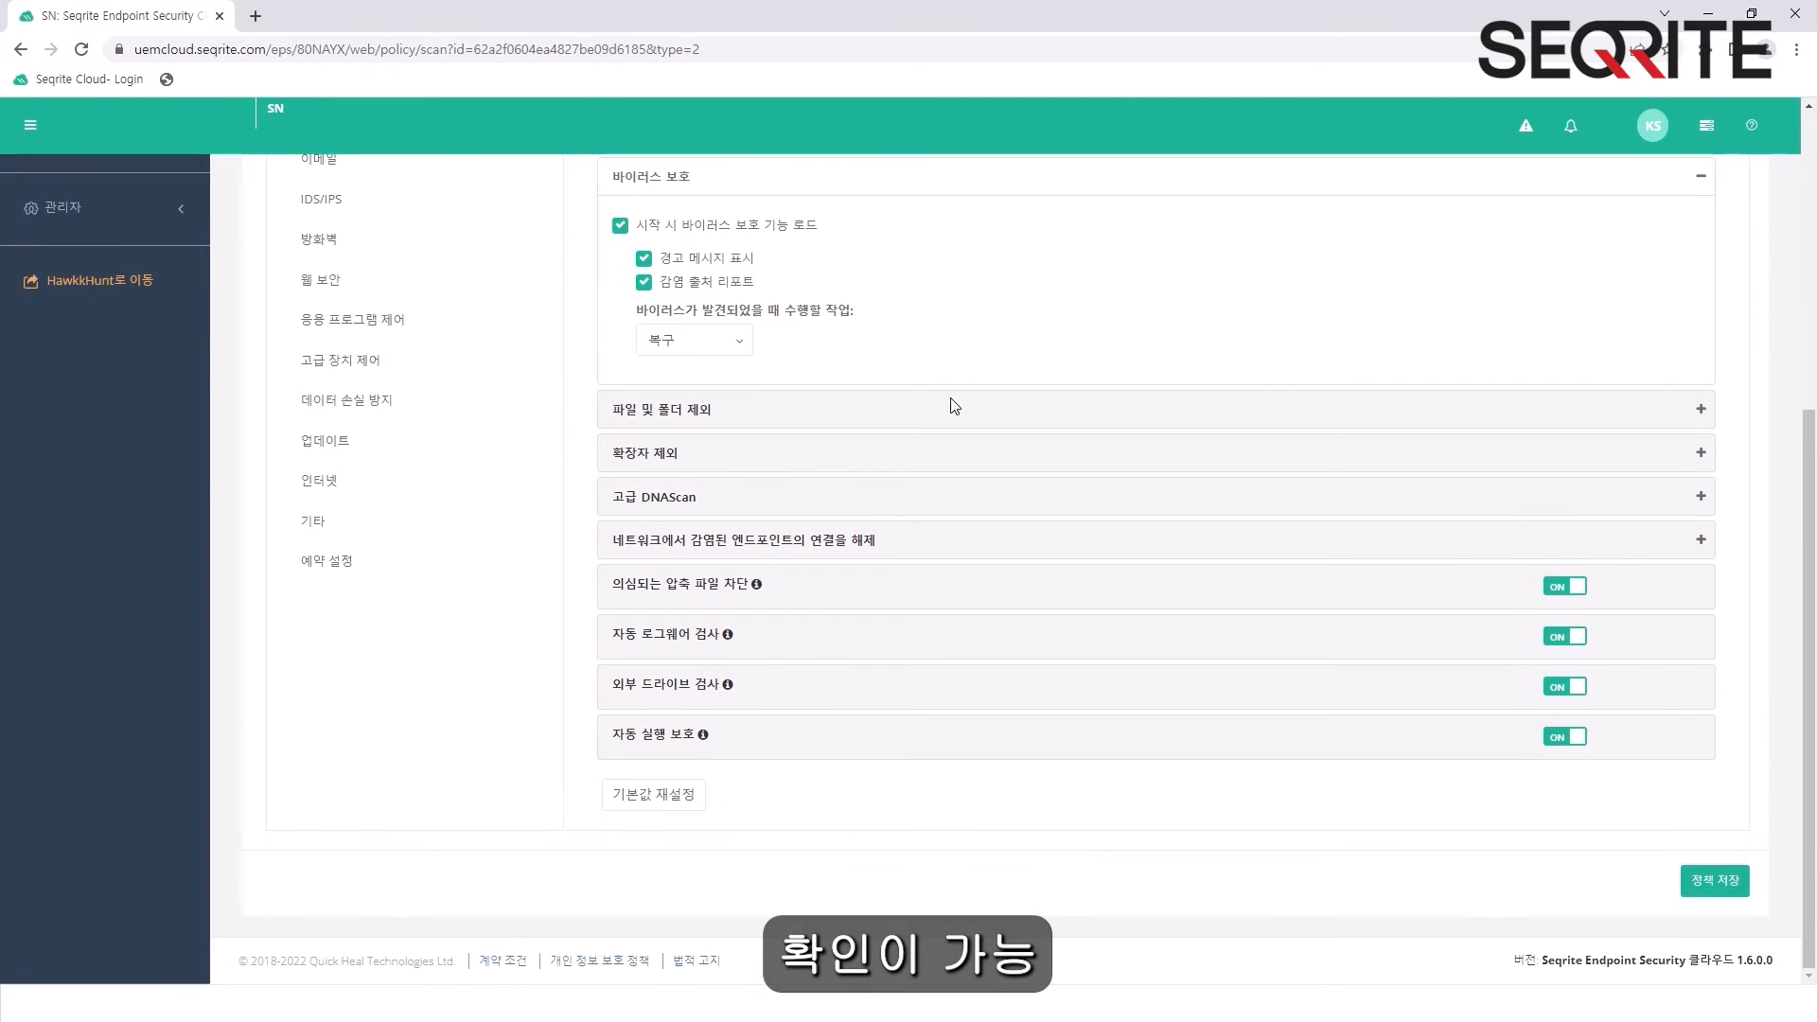
click(913, 418)
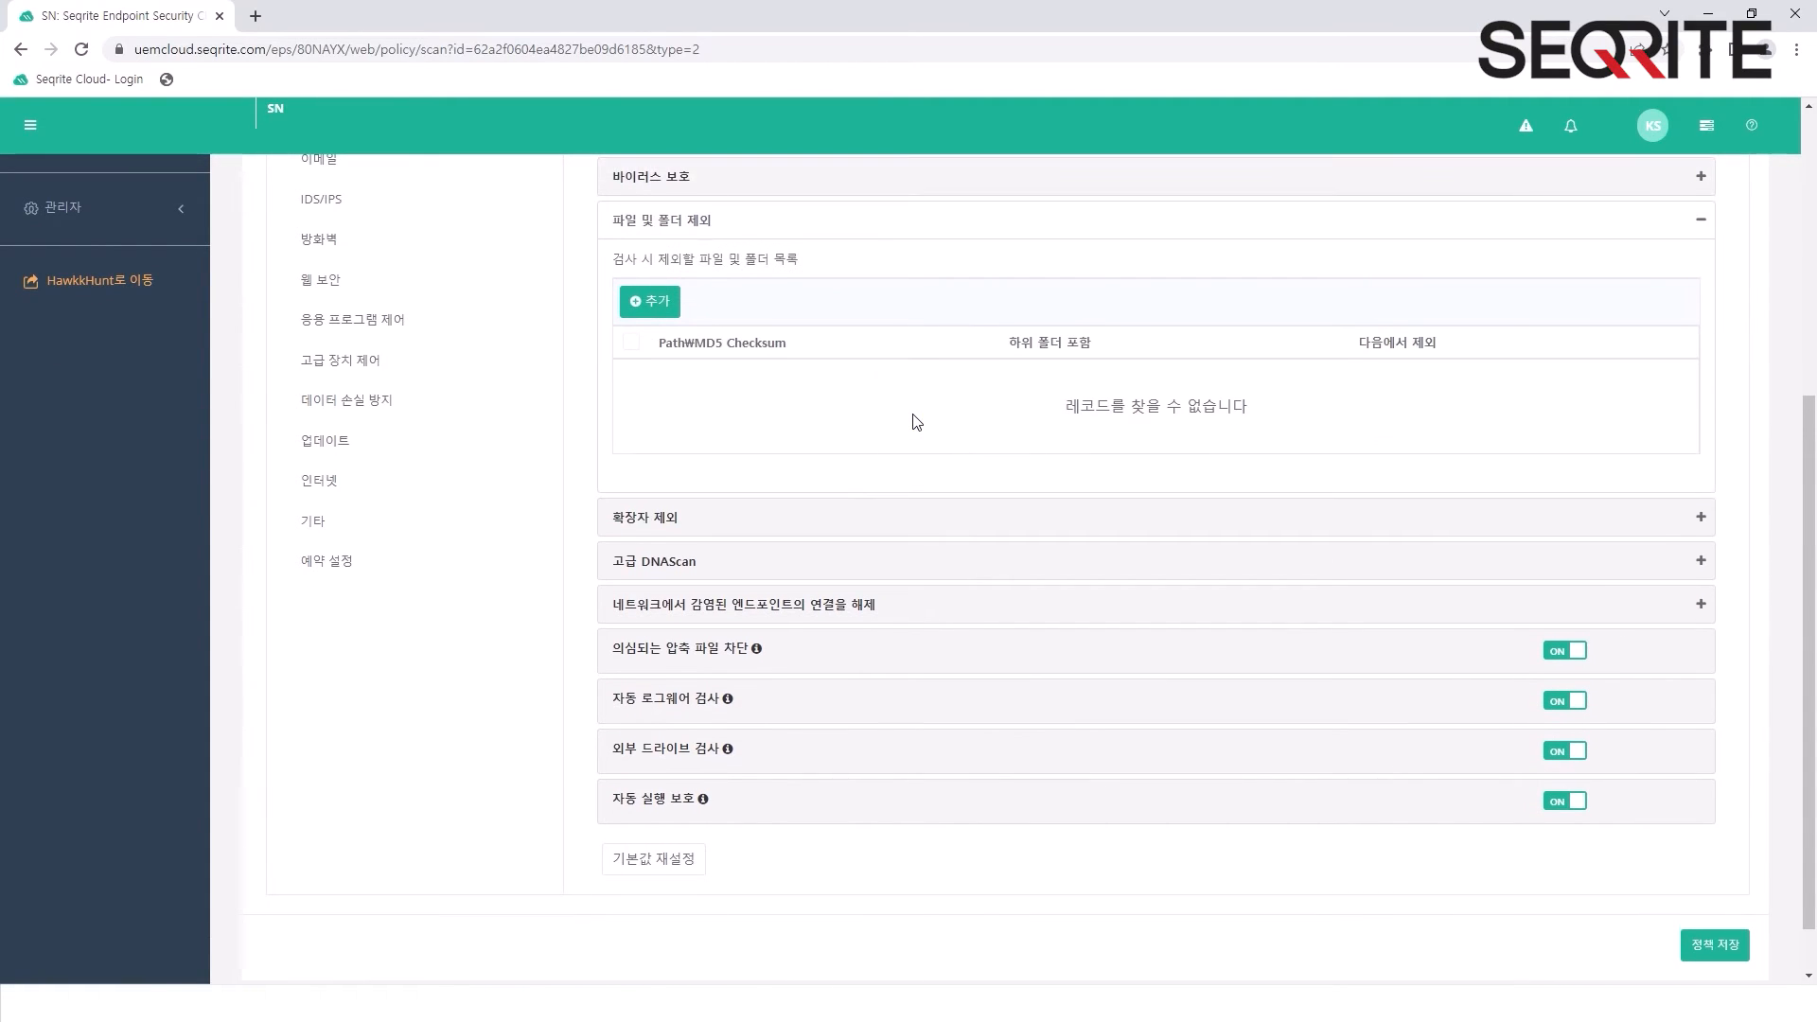
scroll(916, 421, up, 1)
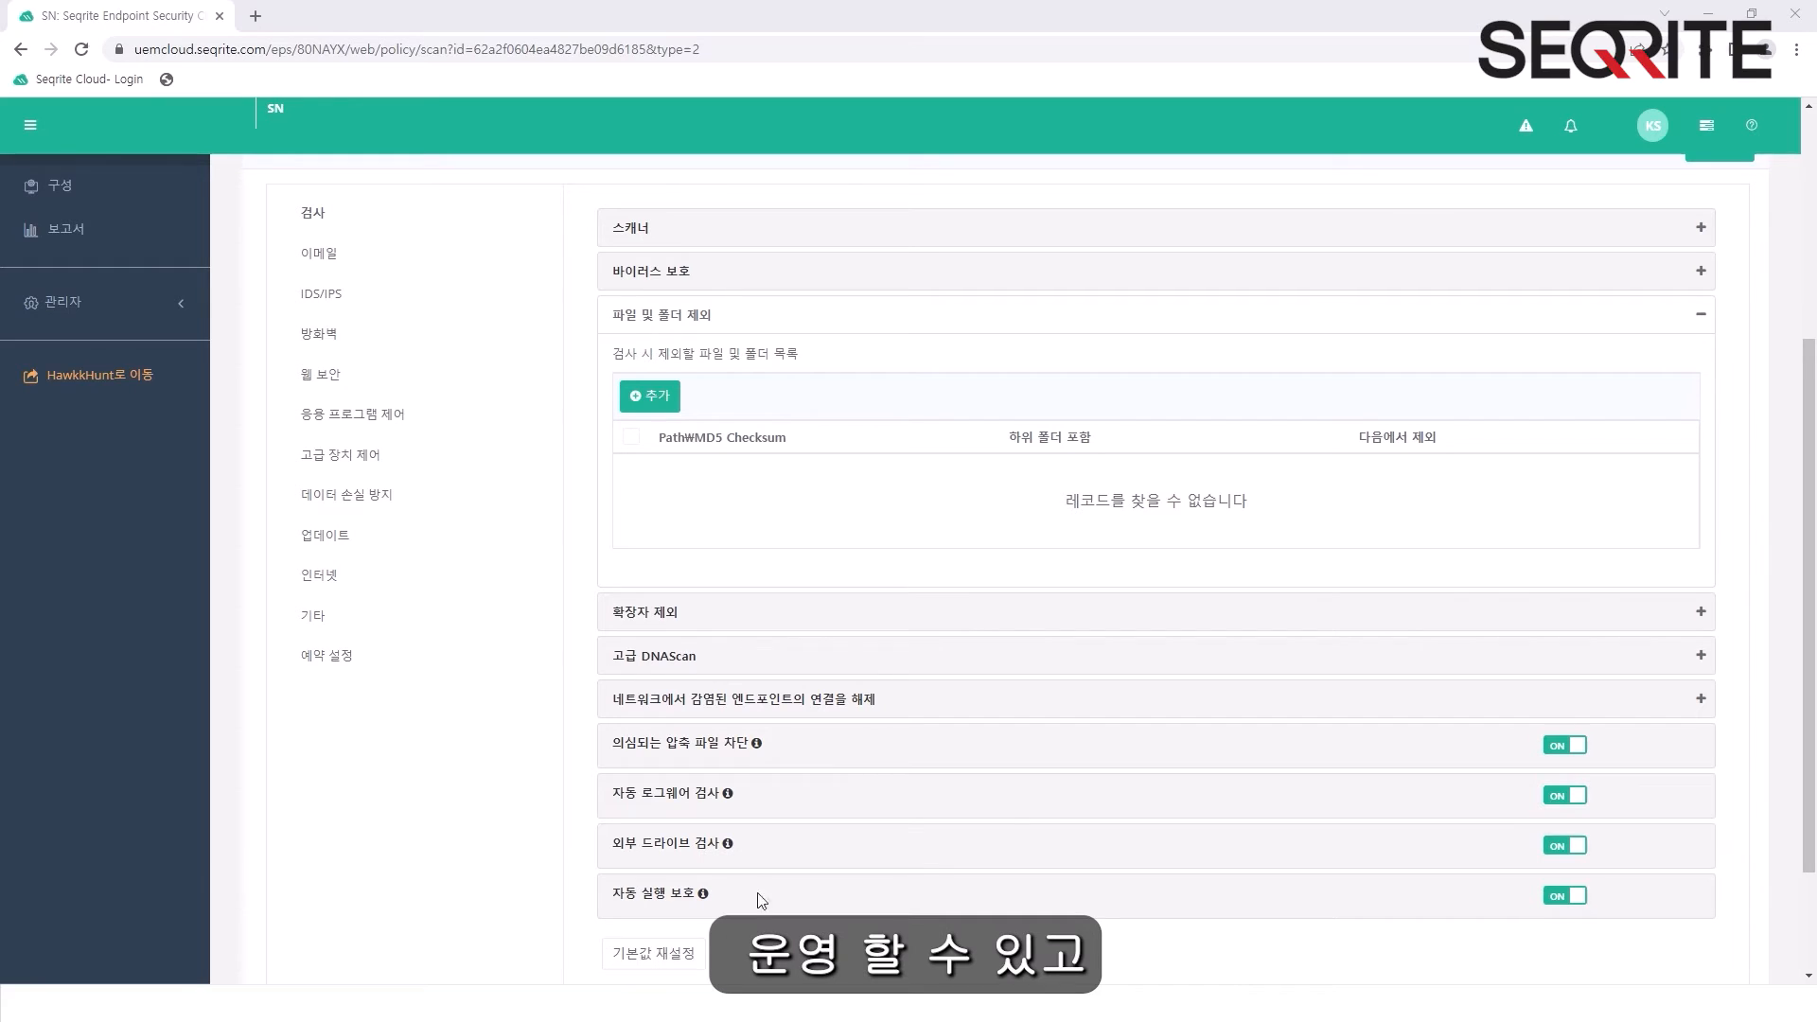
- Add abc as an excluded file extension in the Extension Exclusion (확장자 제외) section
click(968, 624)
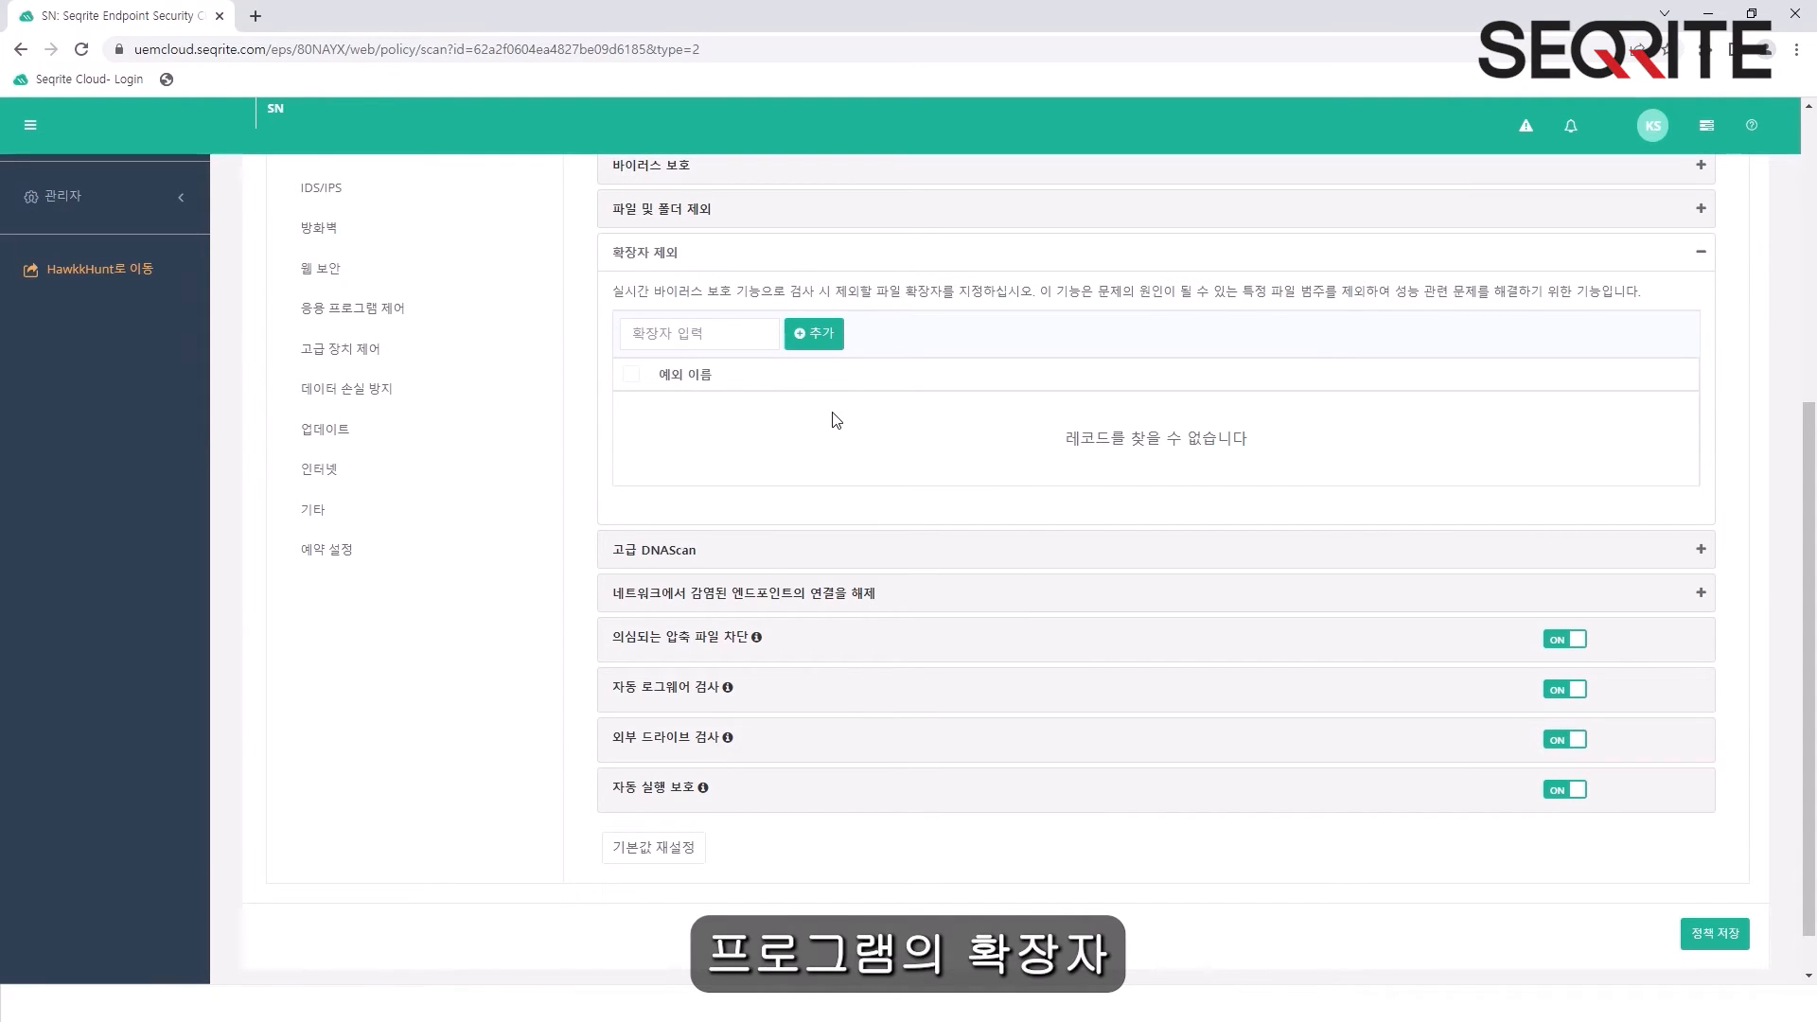
click(712, 337)
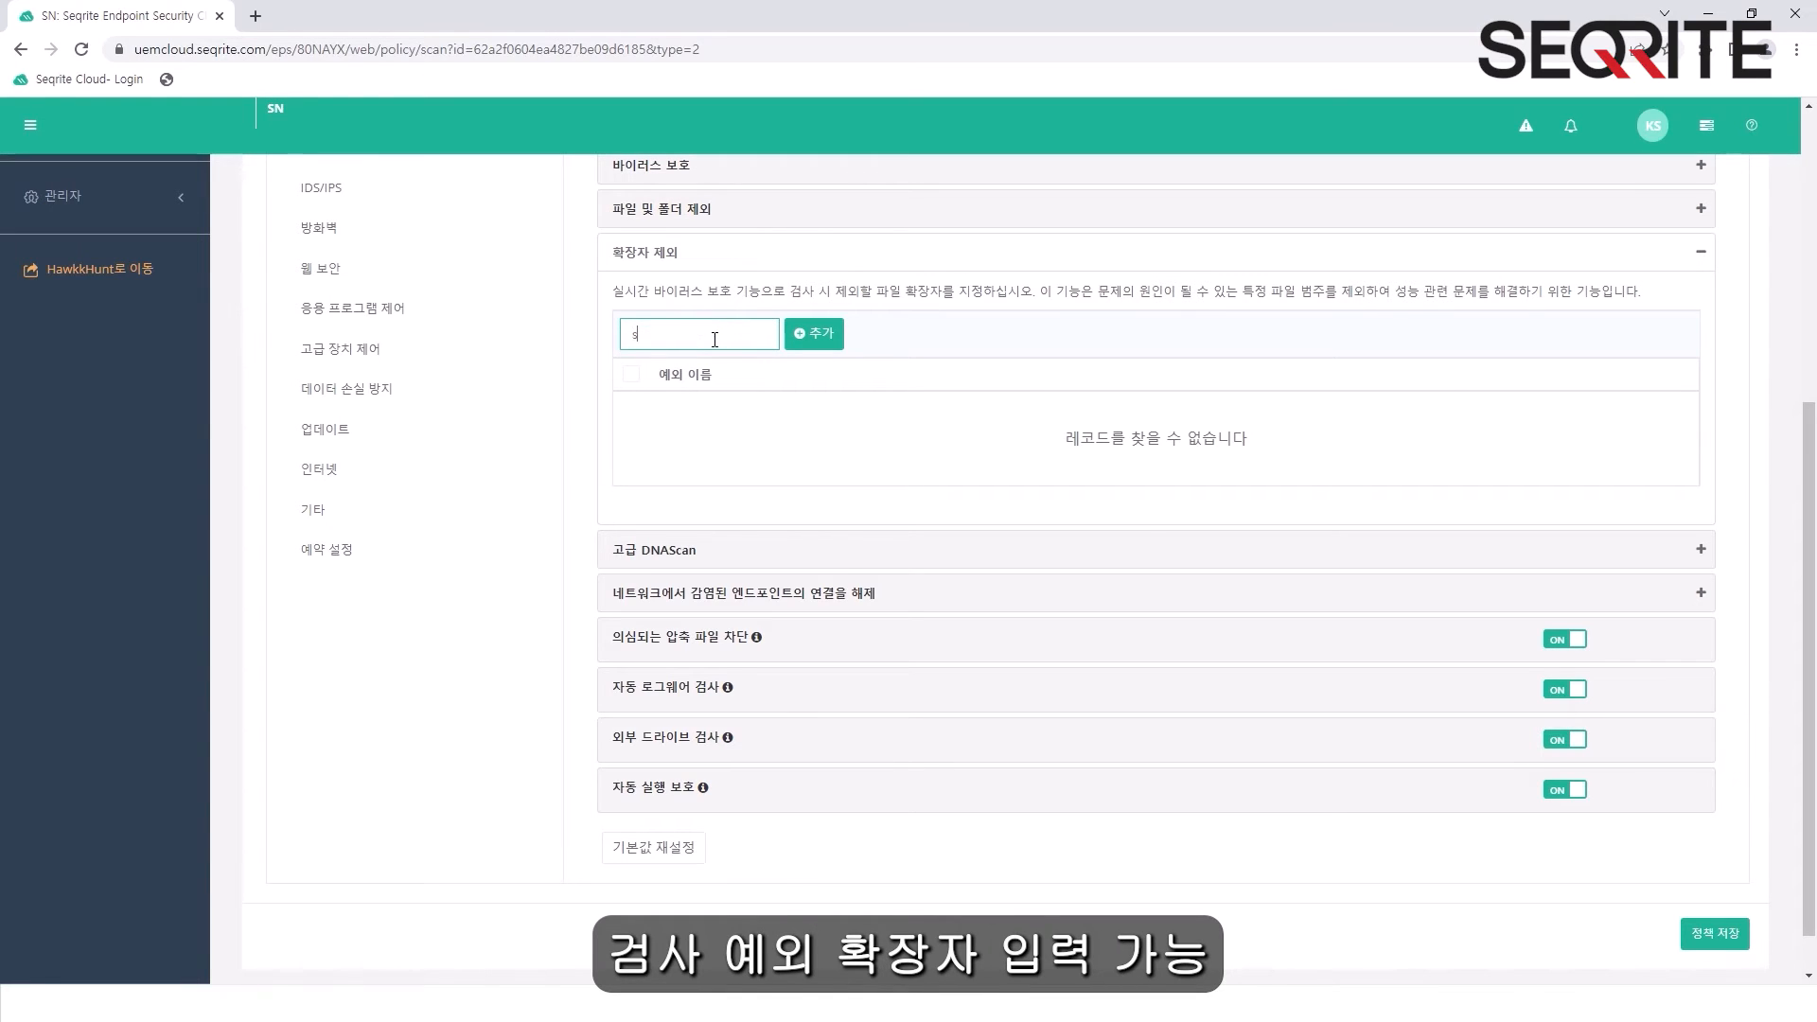
text(abc)
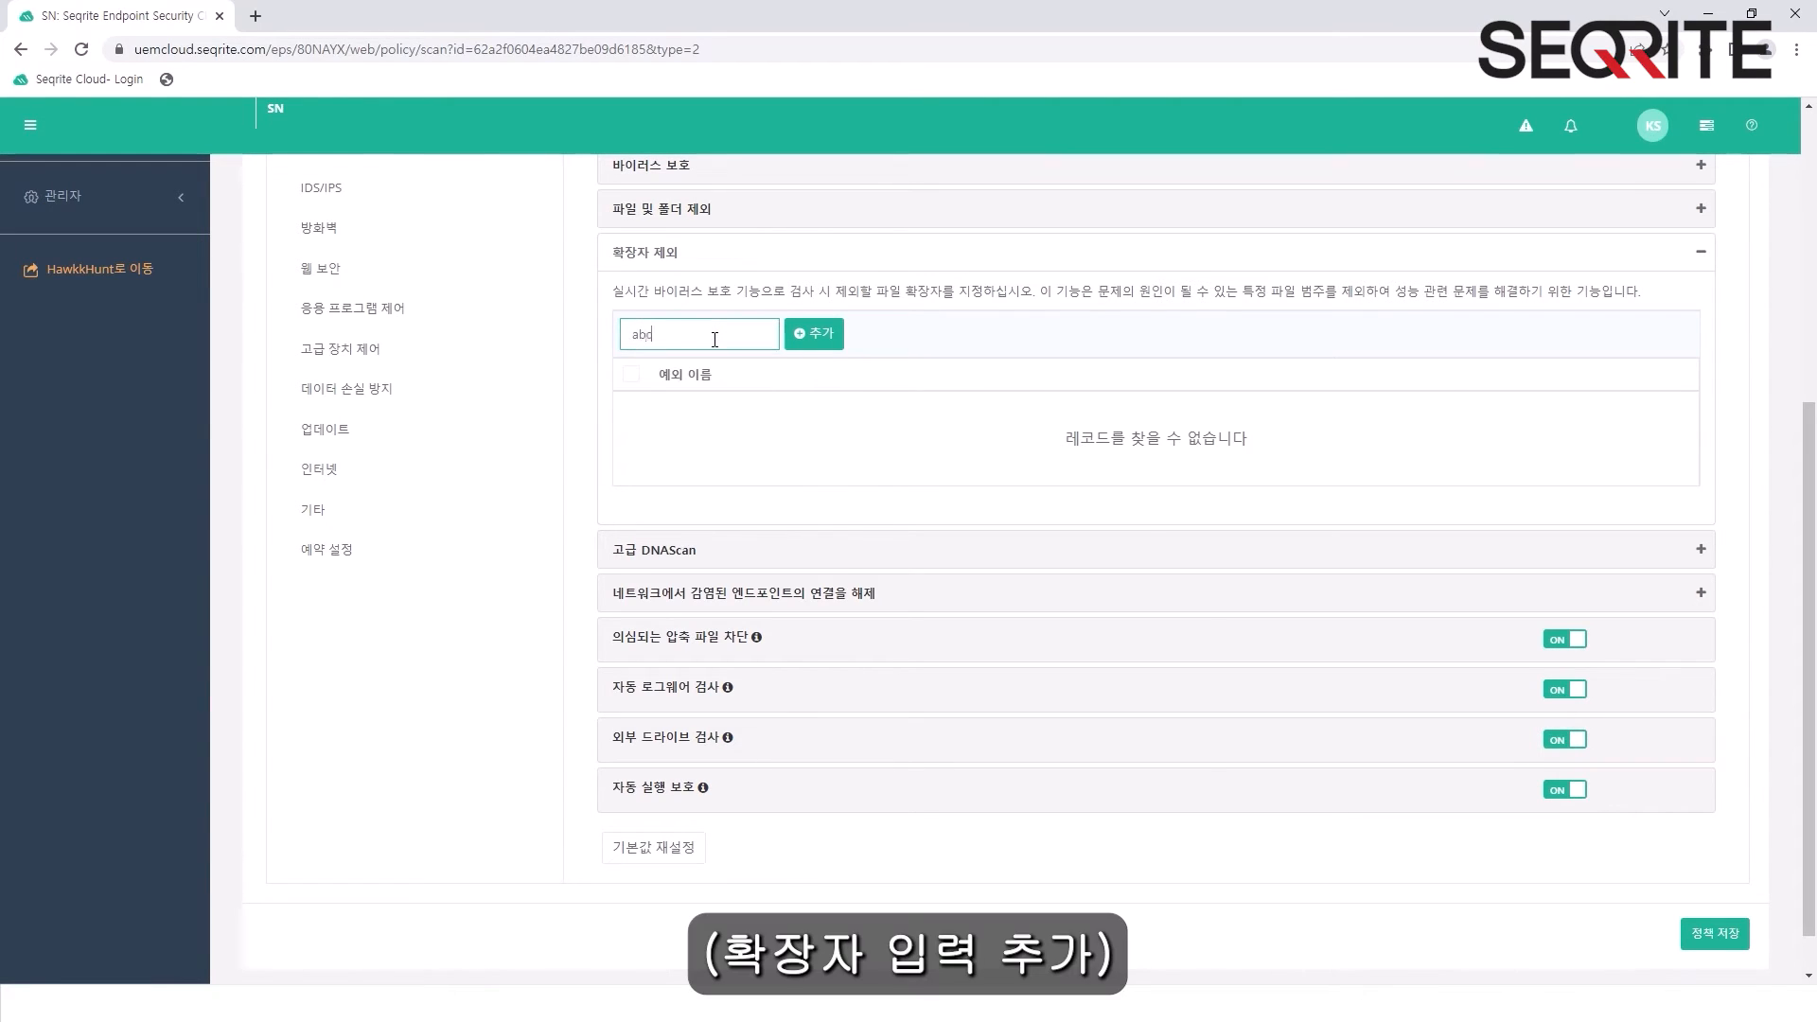
click(814, 333)
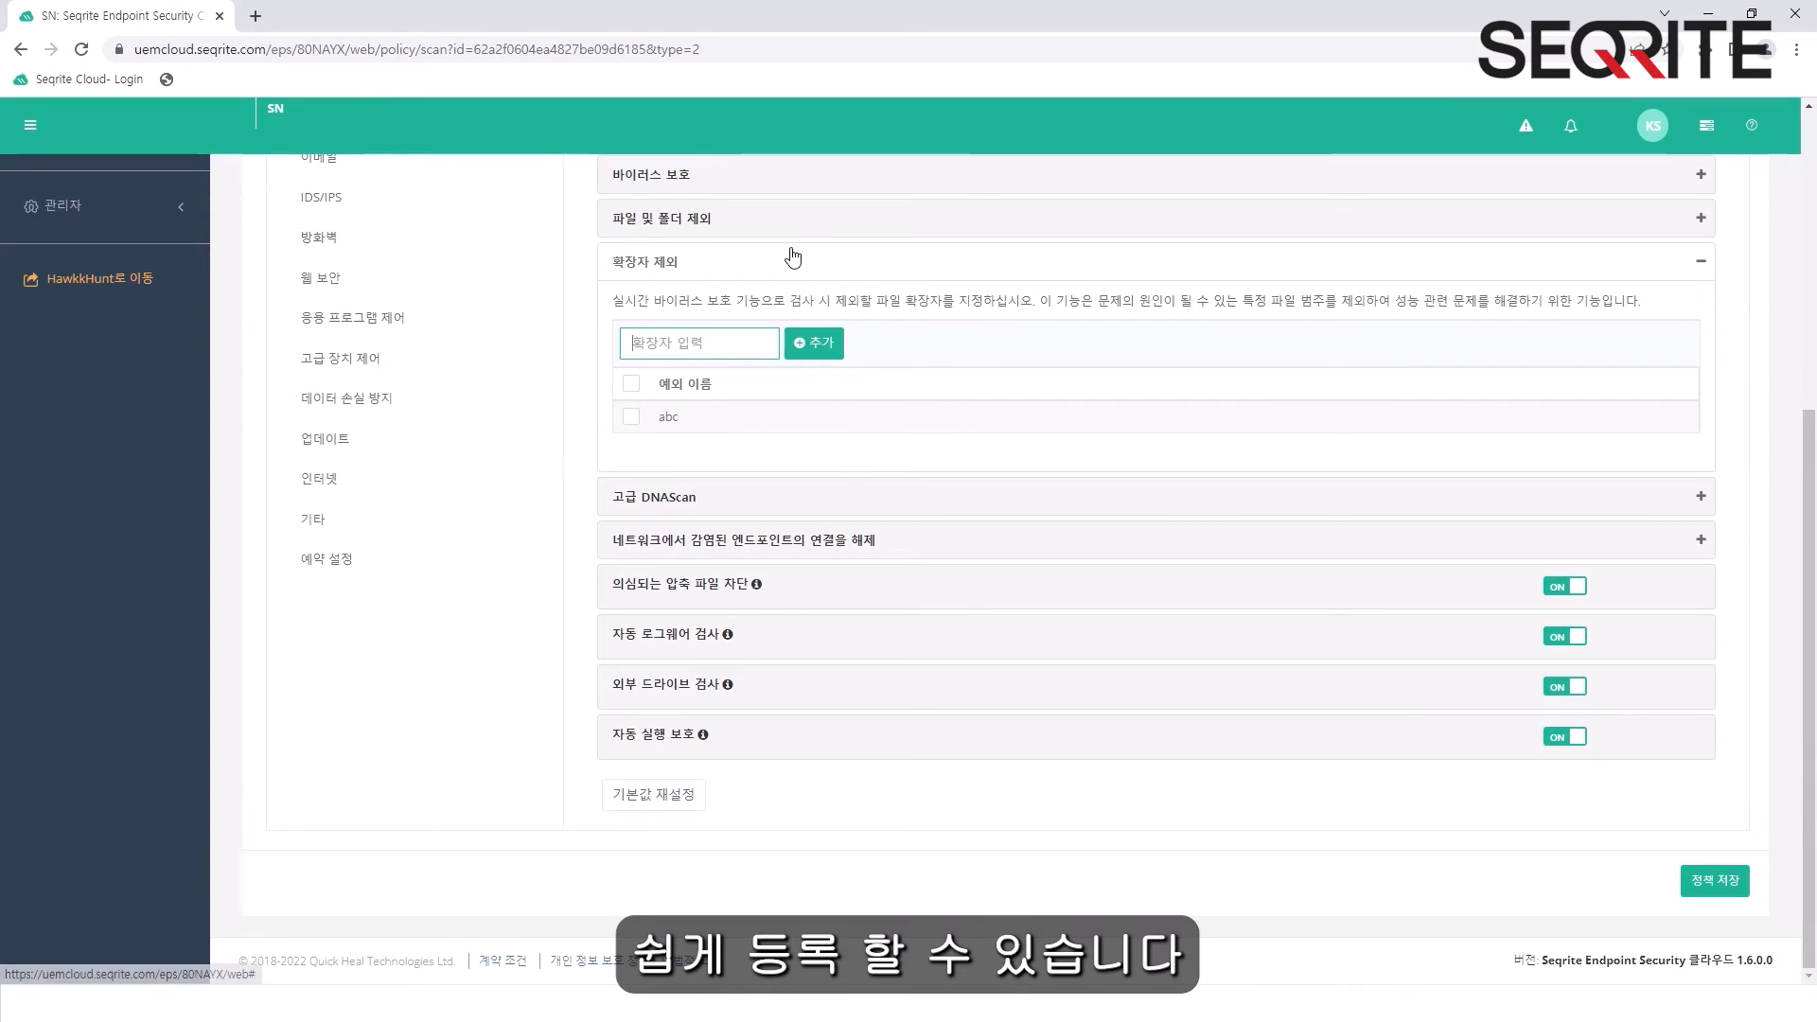
- Expand the Advanced DNAScan section and review the behavior detection level options
click(944, 501)
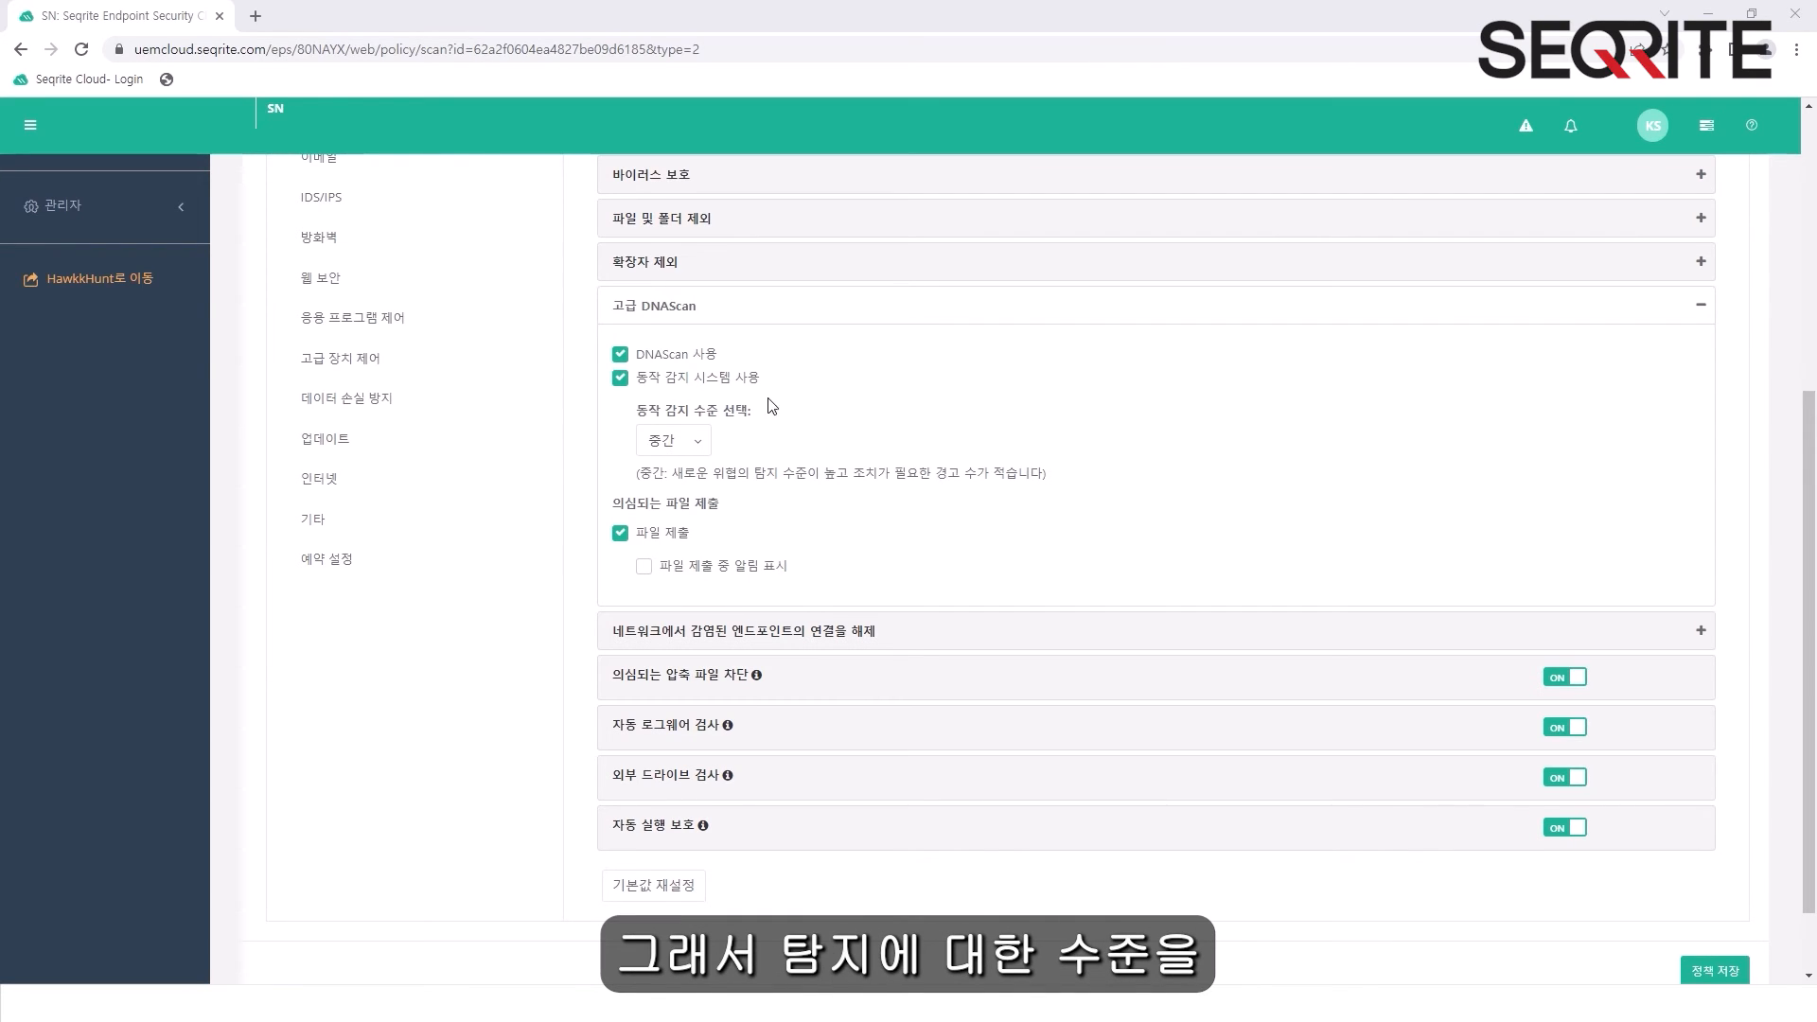
click(693, 445)
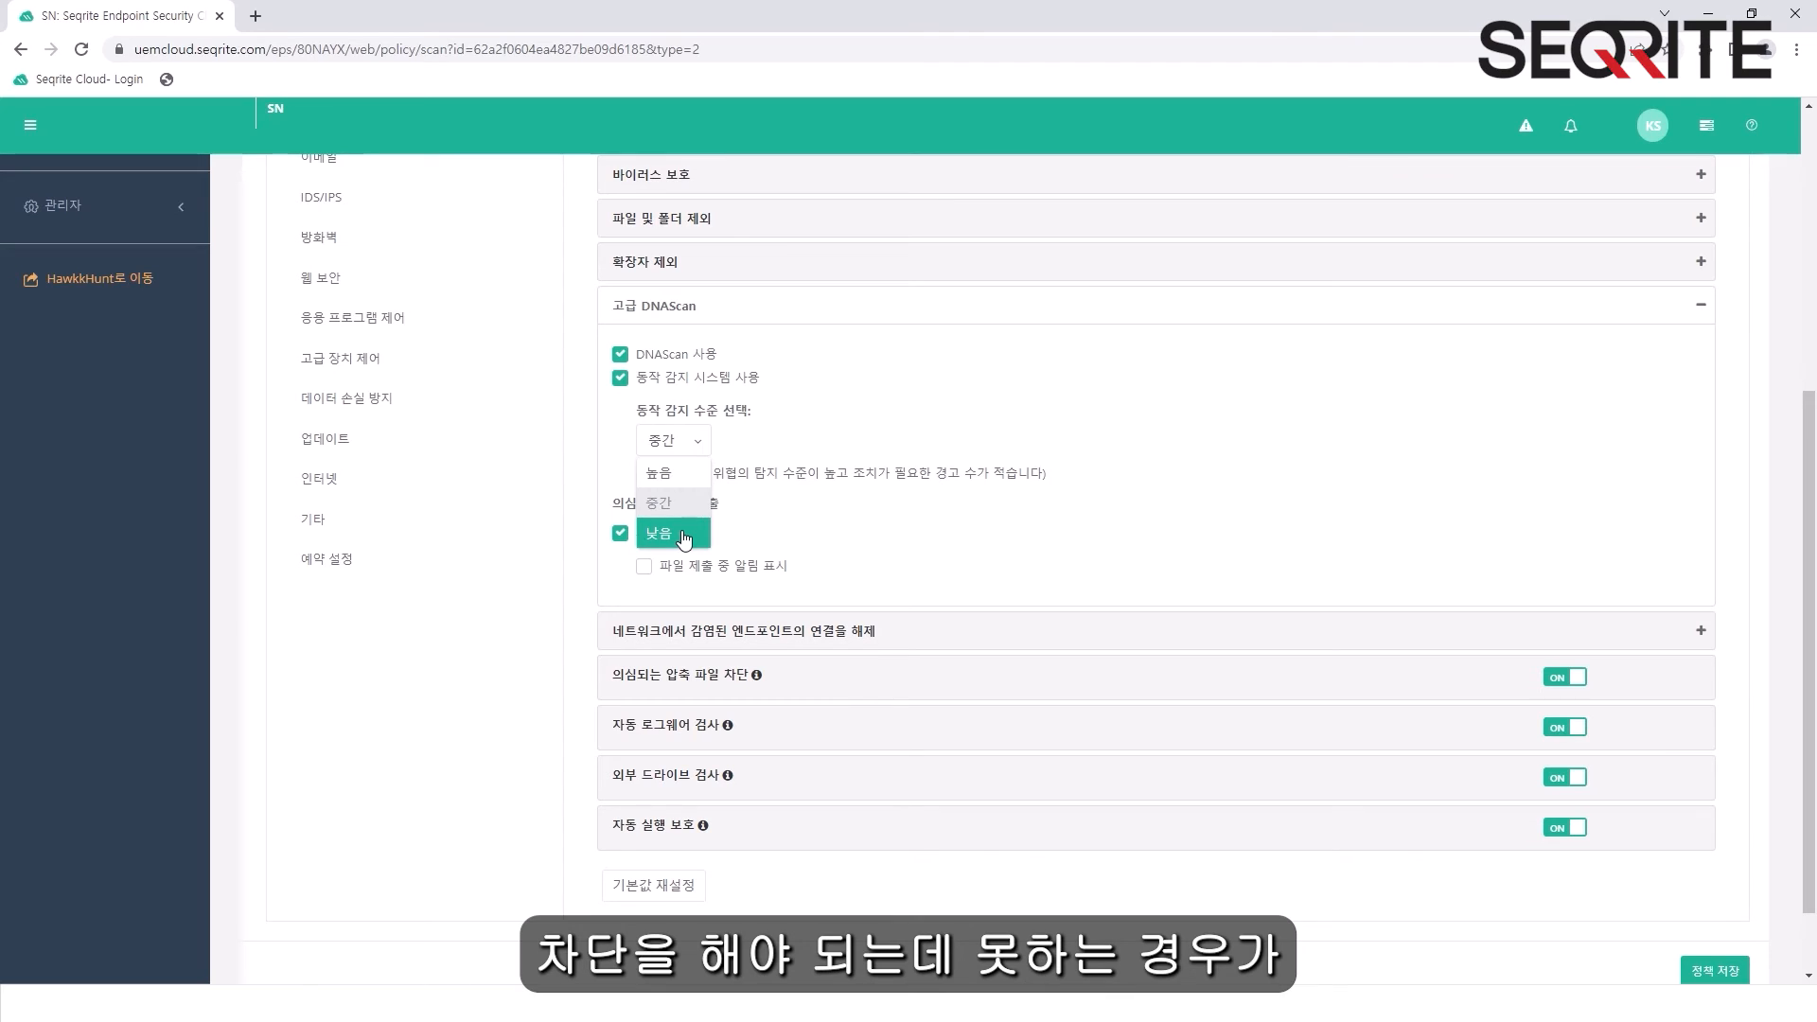
click(763, 502)
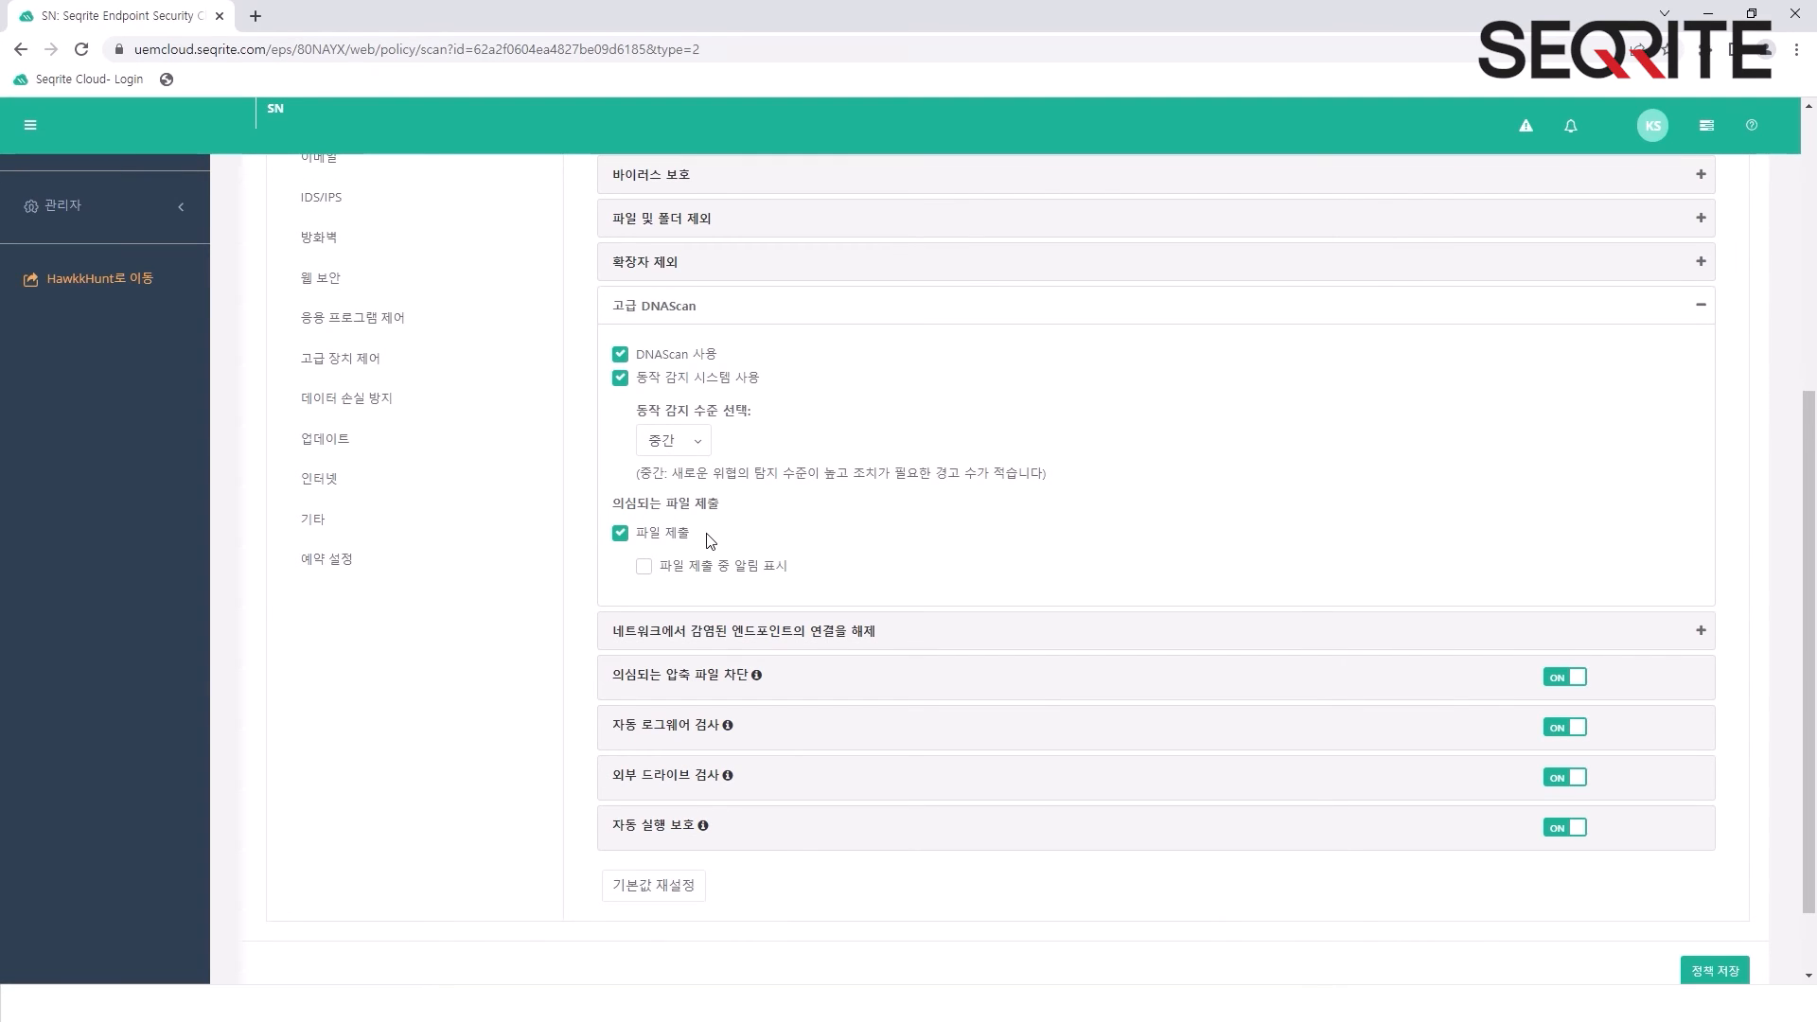
scroll(711, 540, up, 1)
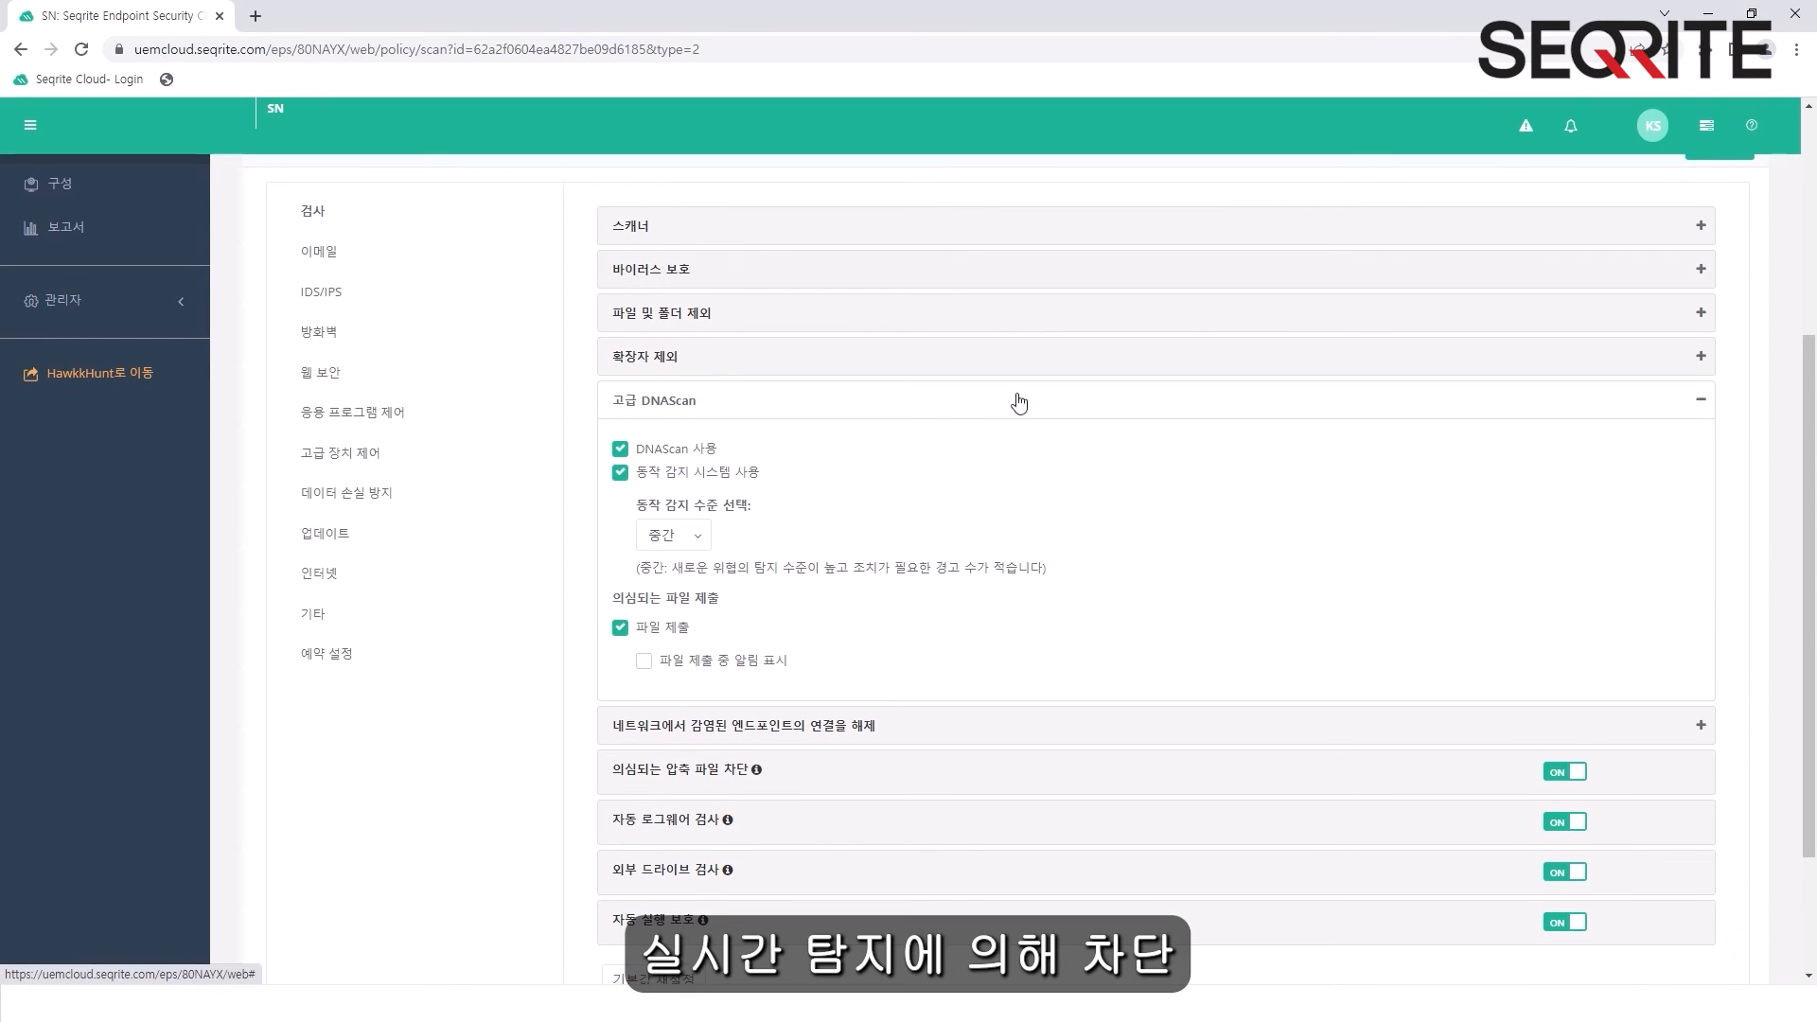
scroll(946, 511, down, 1)
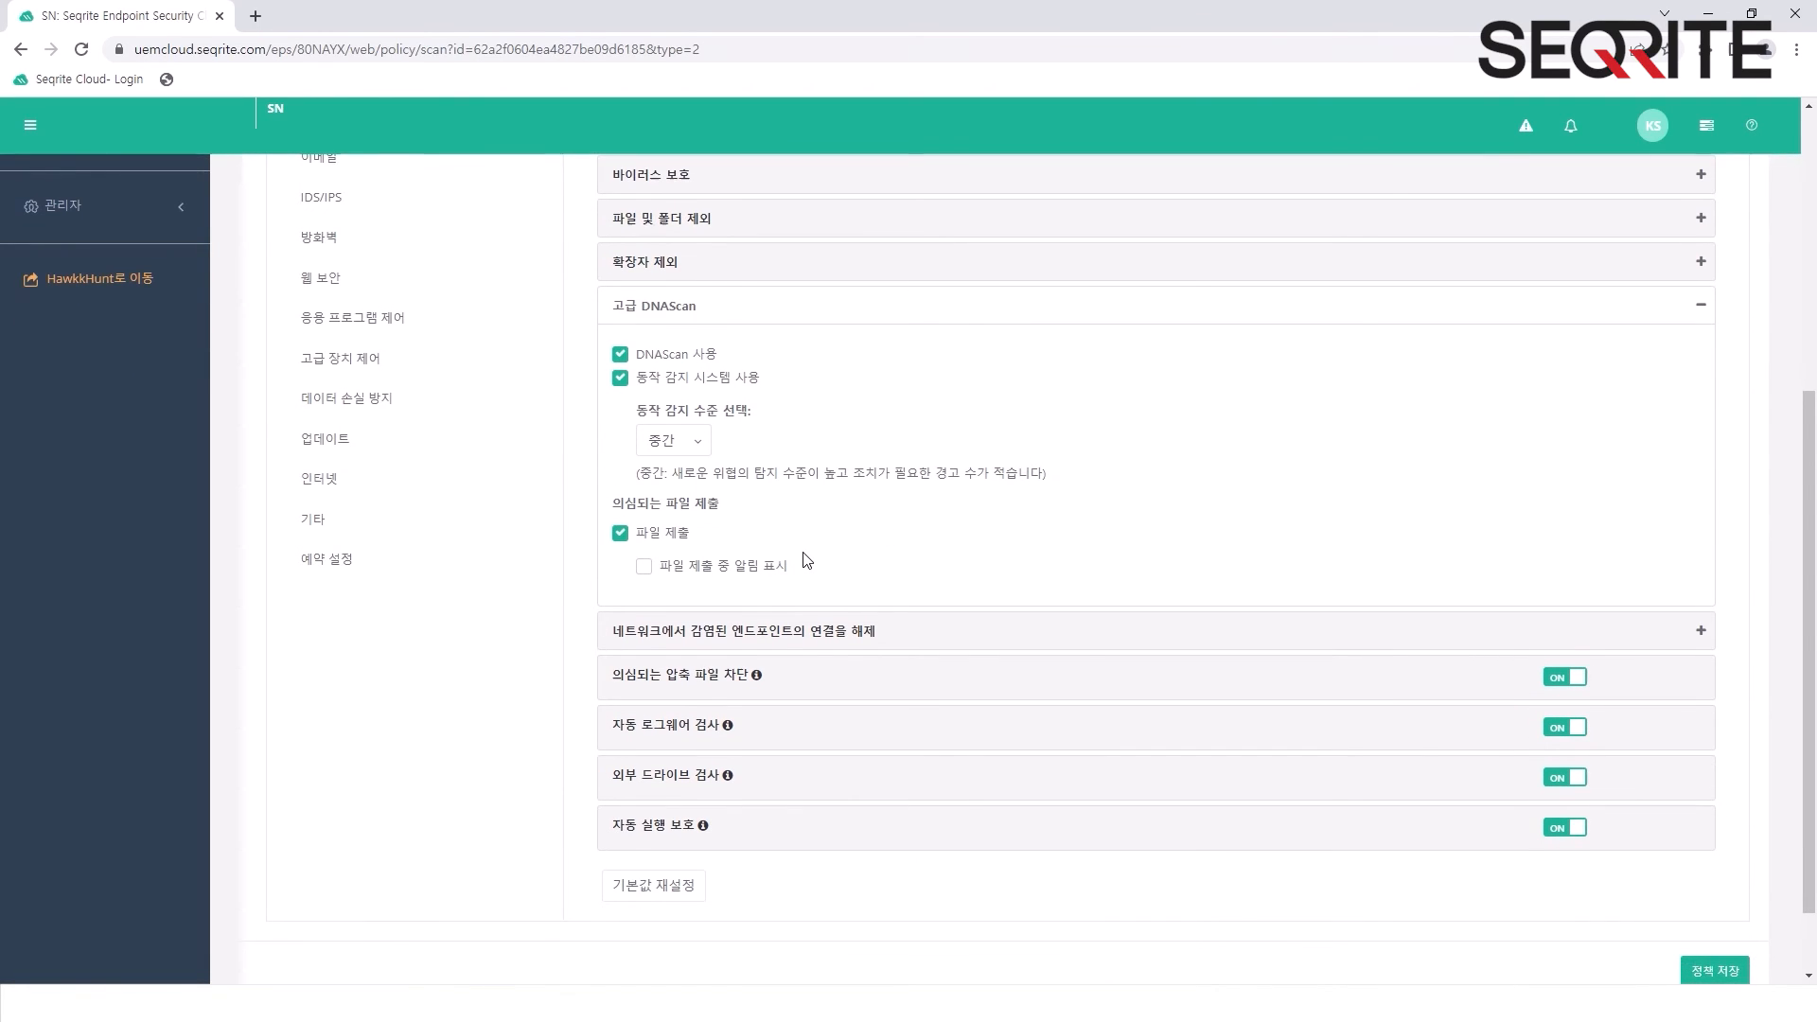
- Enable disconnecting infected endpoints from the network when an unrepairable virus is found
click(904, 630)
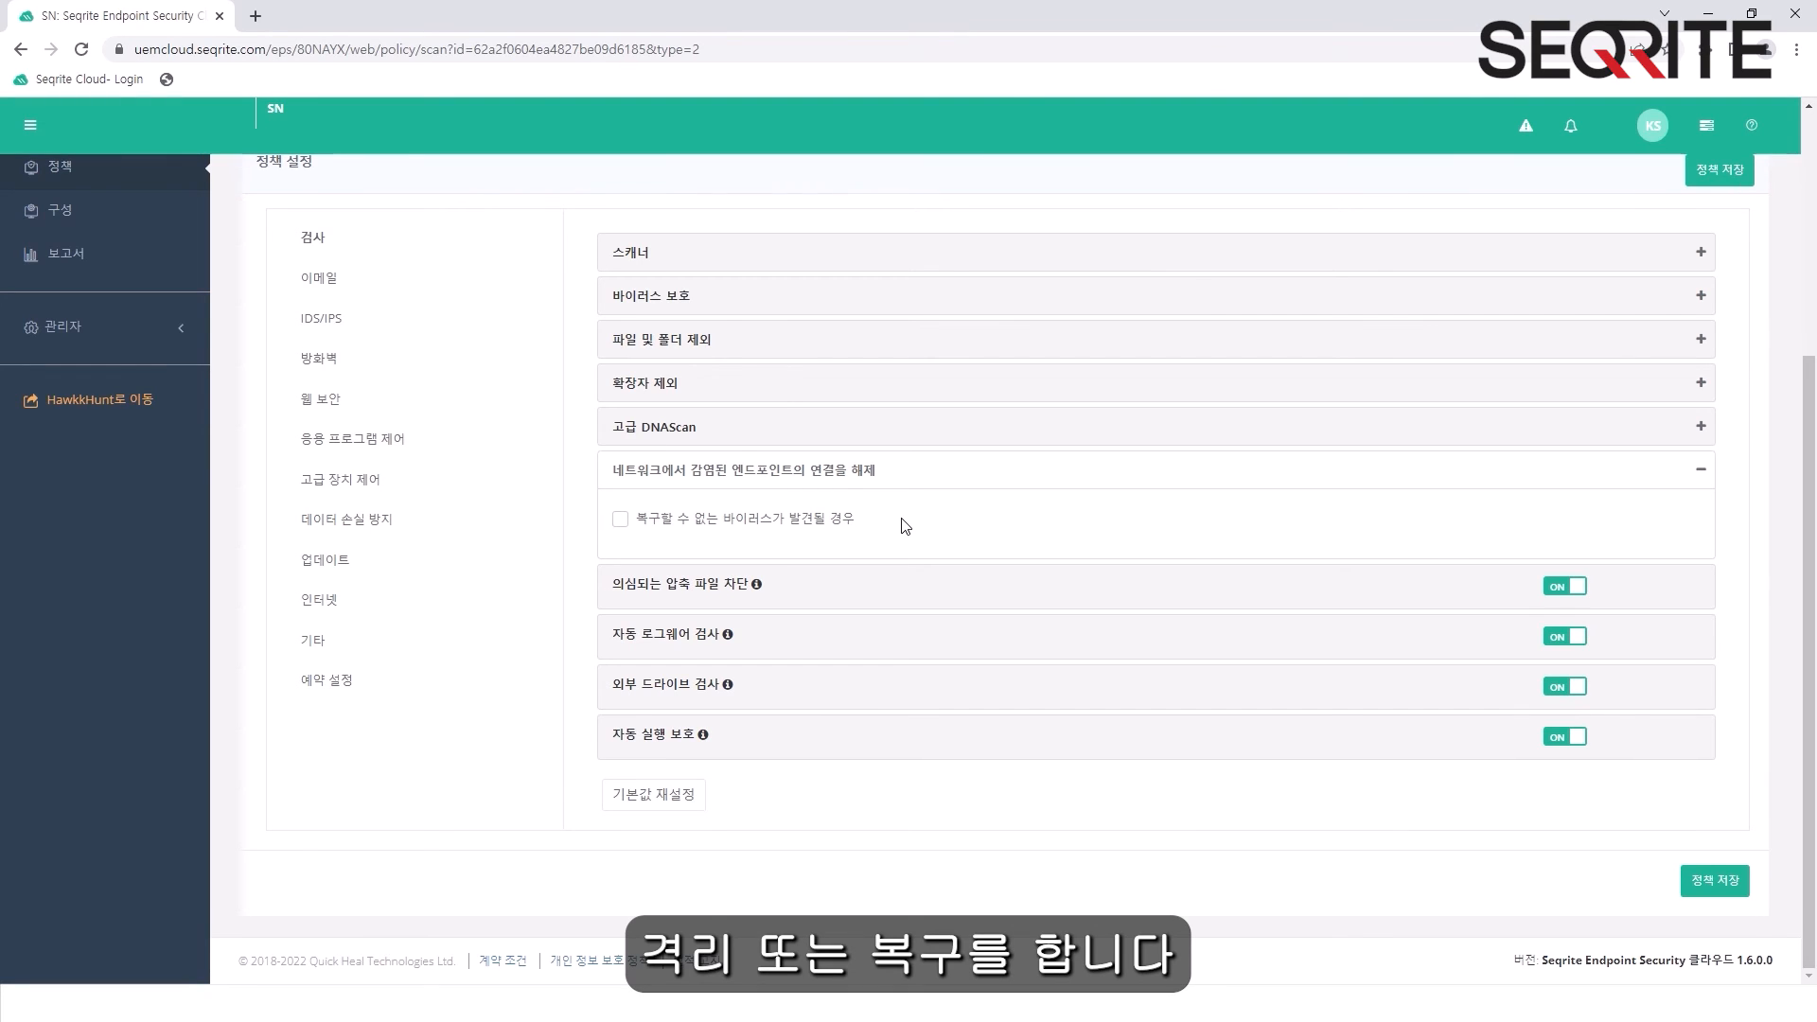
click(620, 521)
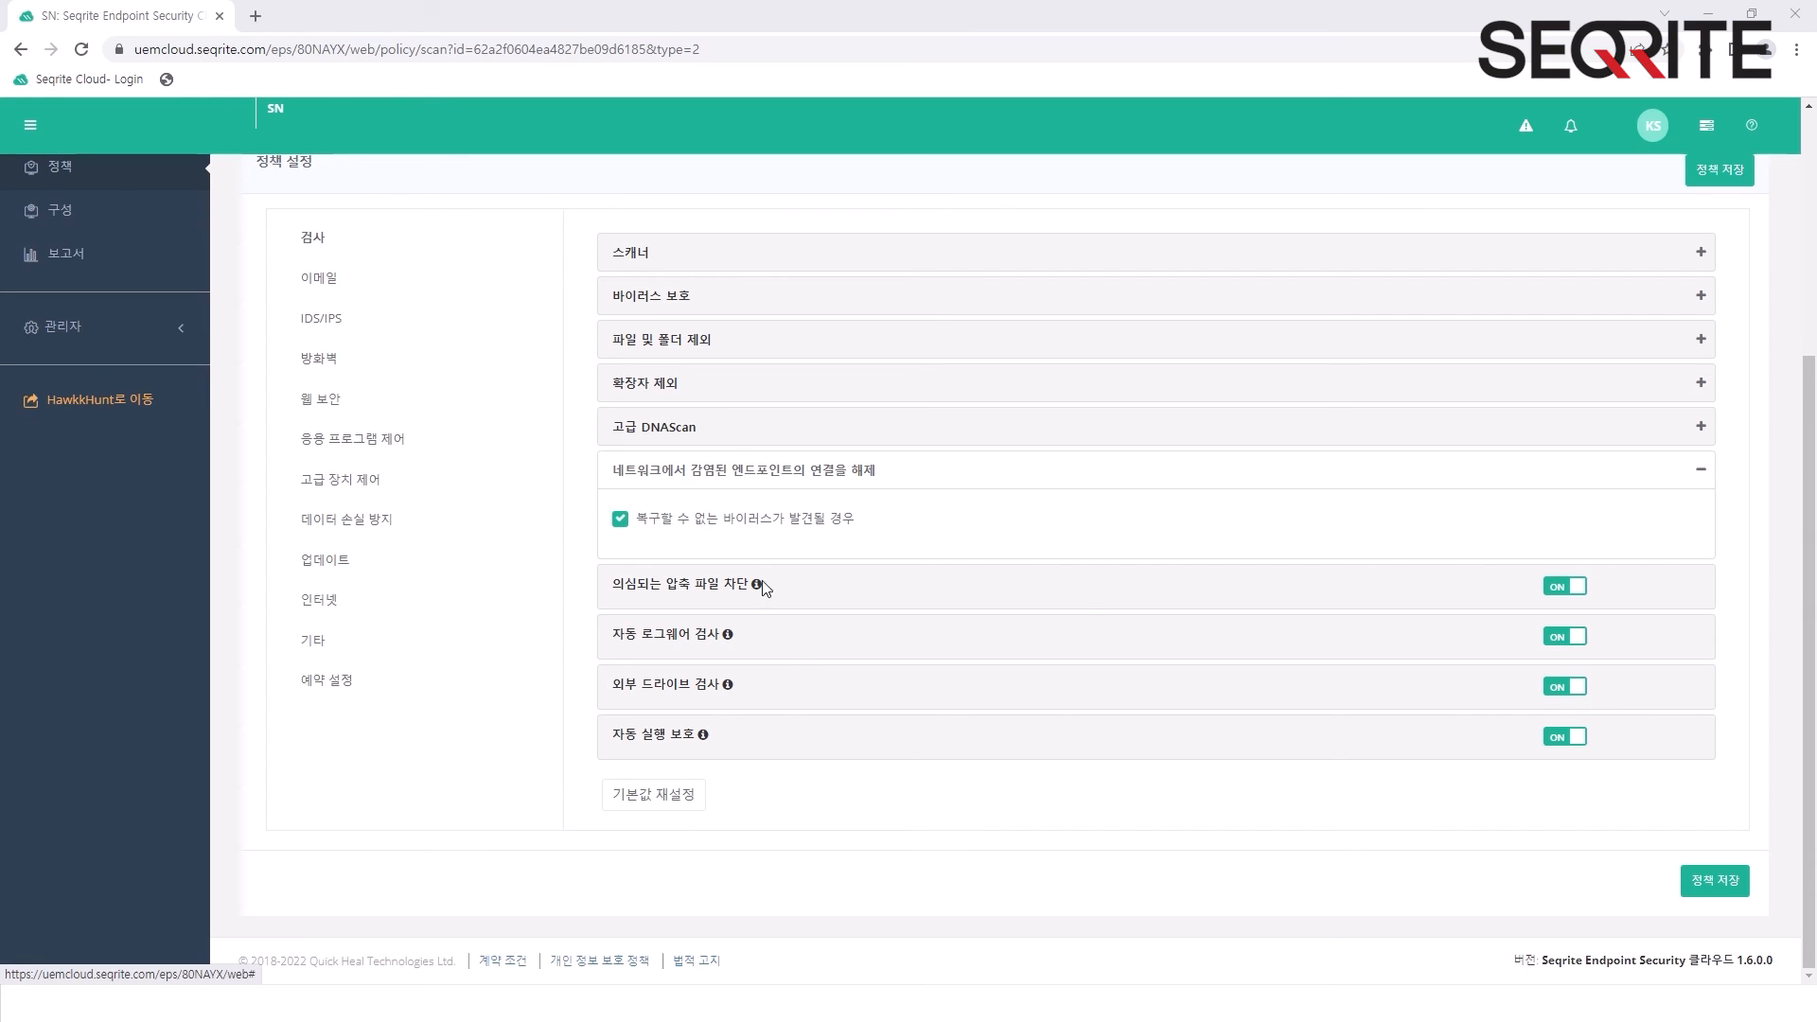
- Read the info tooltips of the compressed file blocking, ransomware scan, external drive scan and autorun protection options
mouse_move(756, 587)
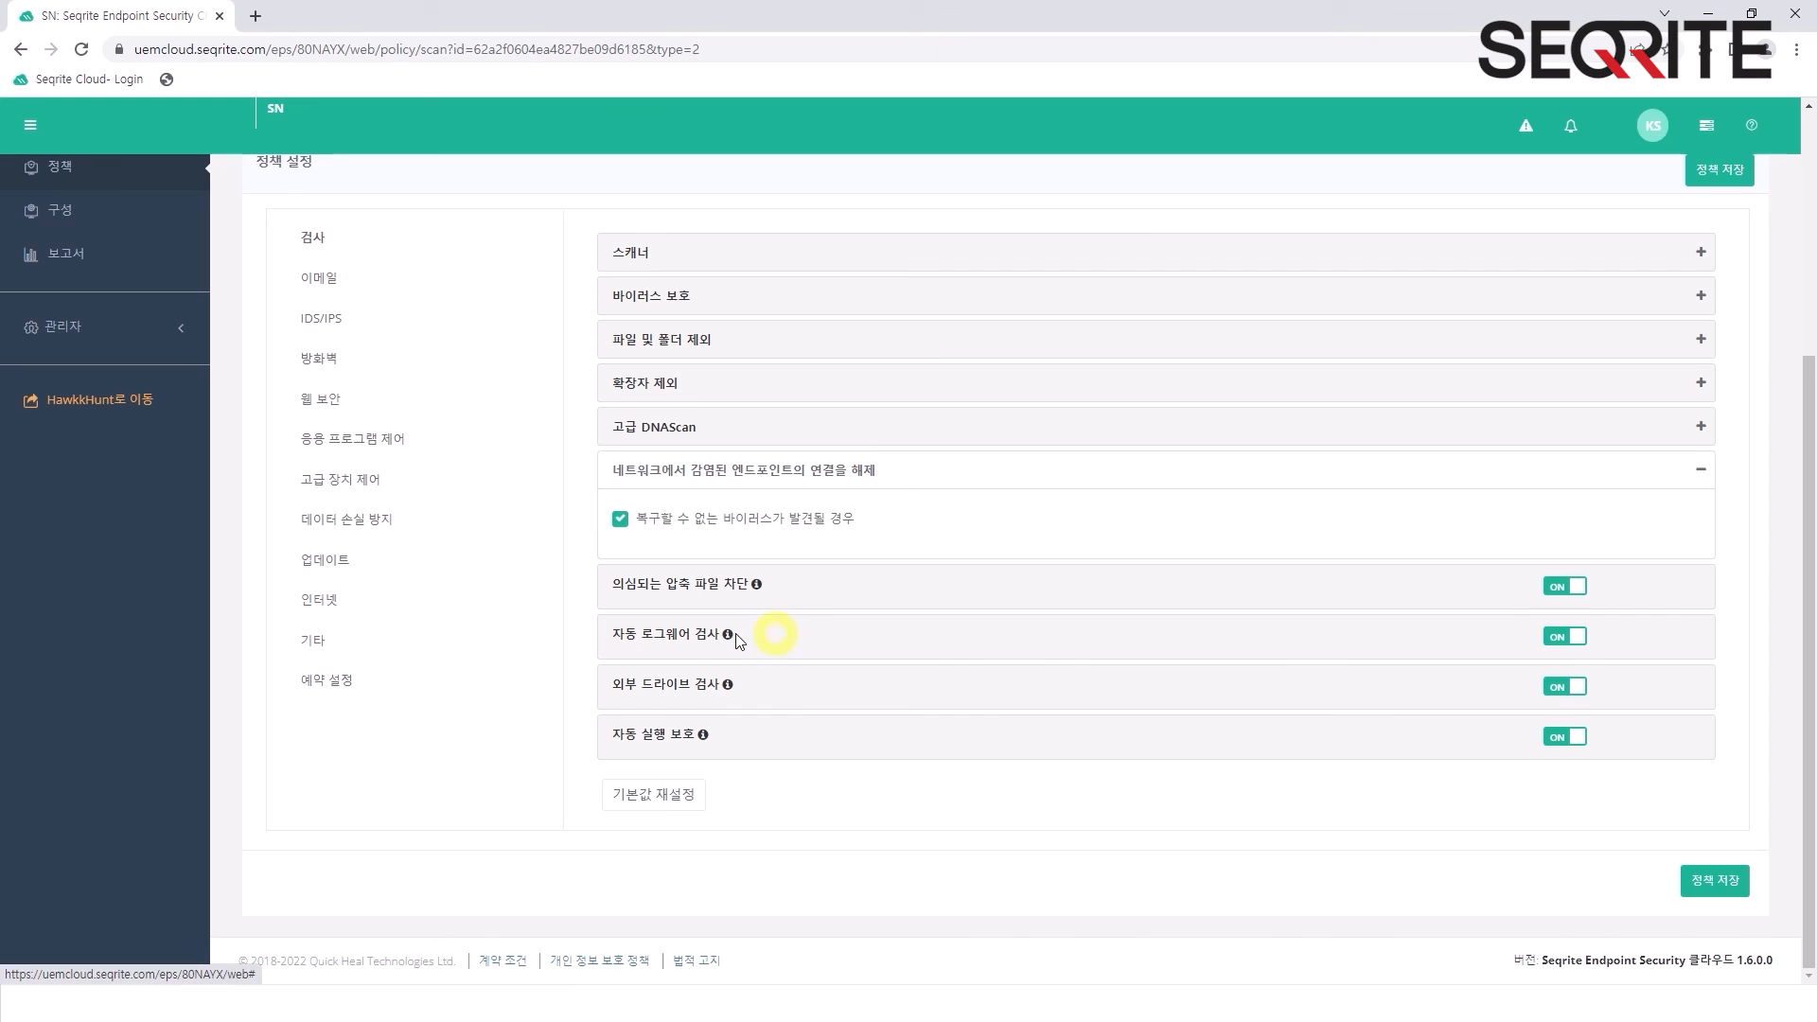
mouse_move(729, 637)
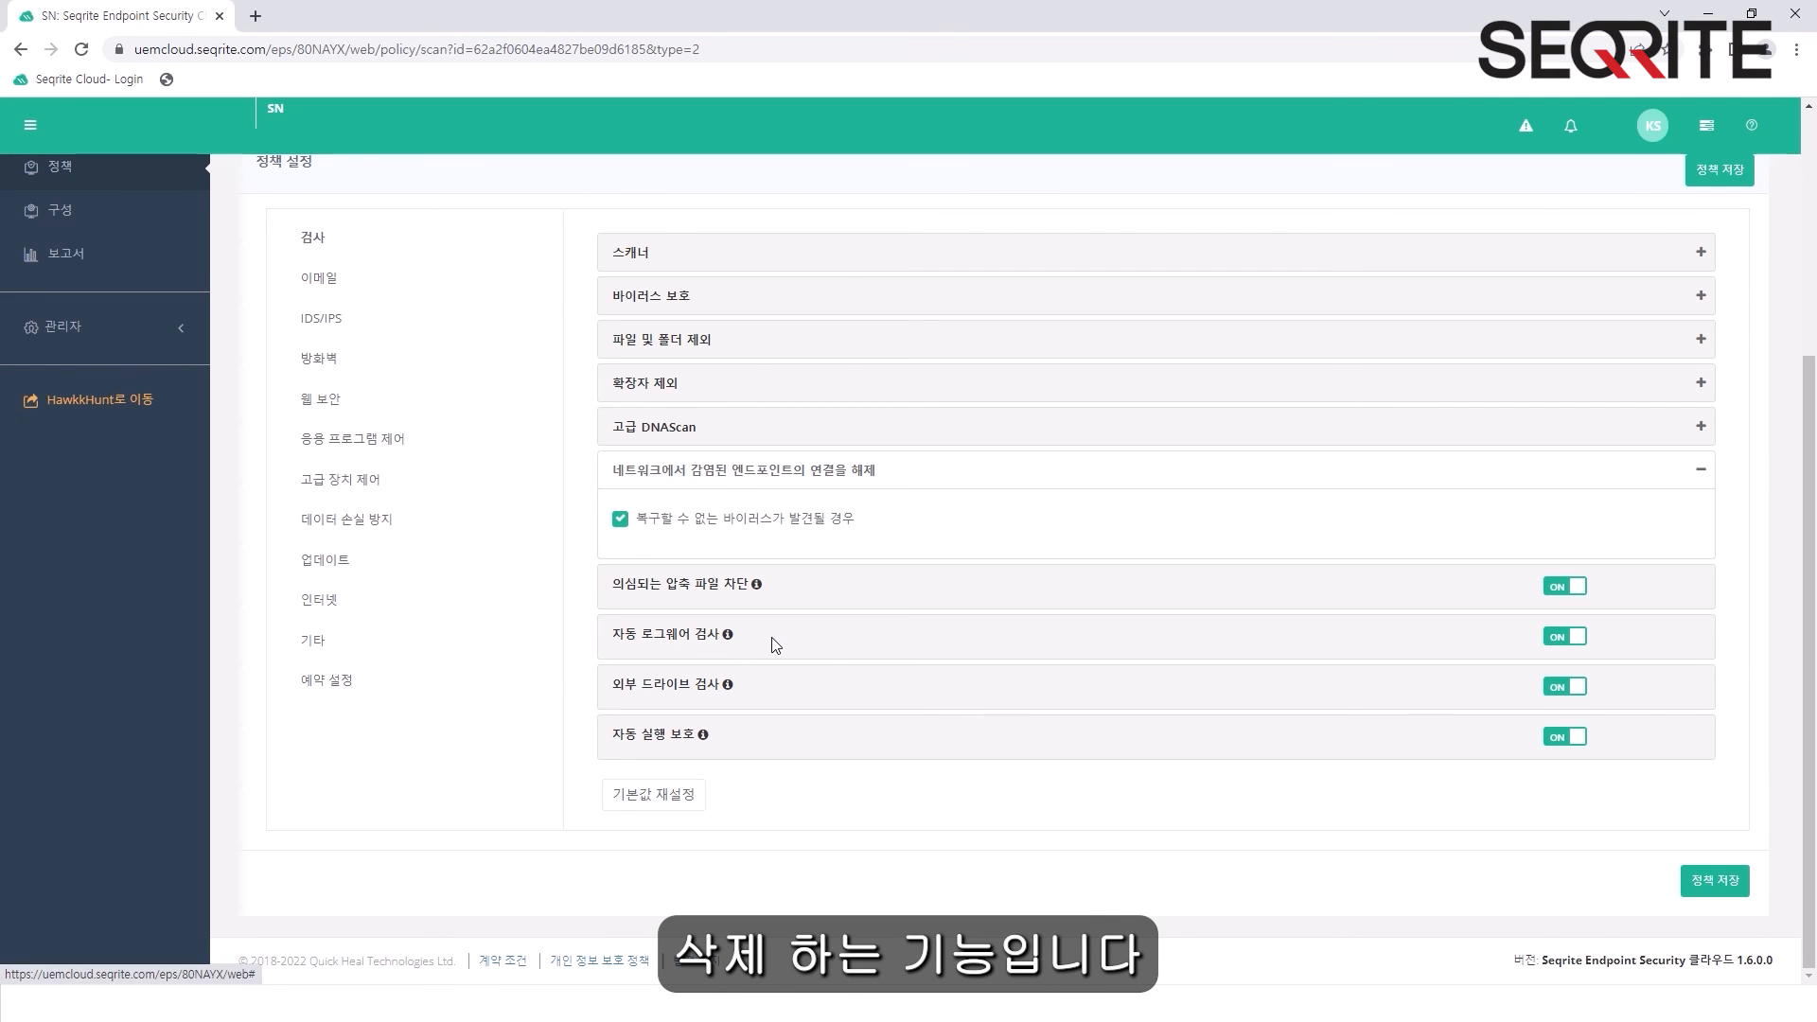
mouse_move(731, 690)
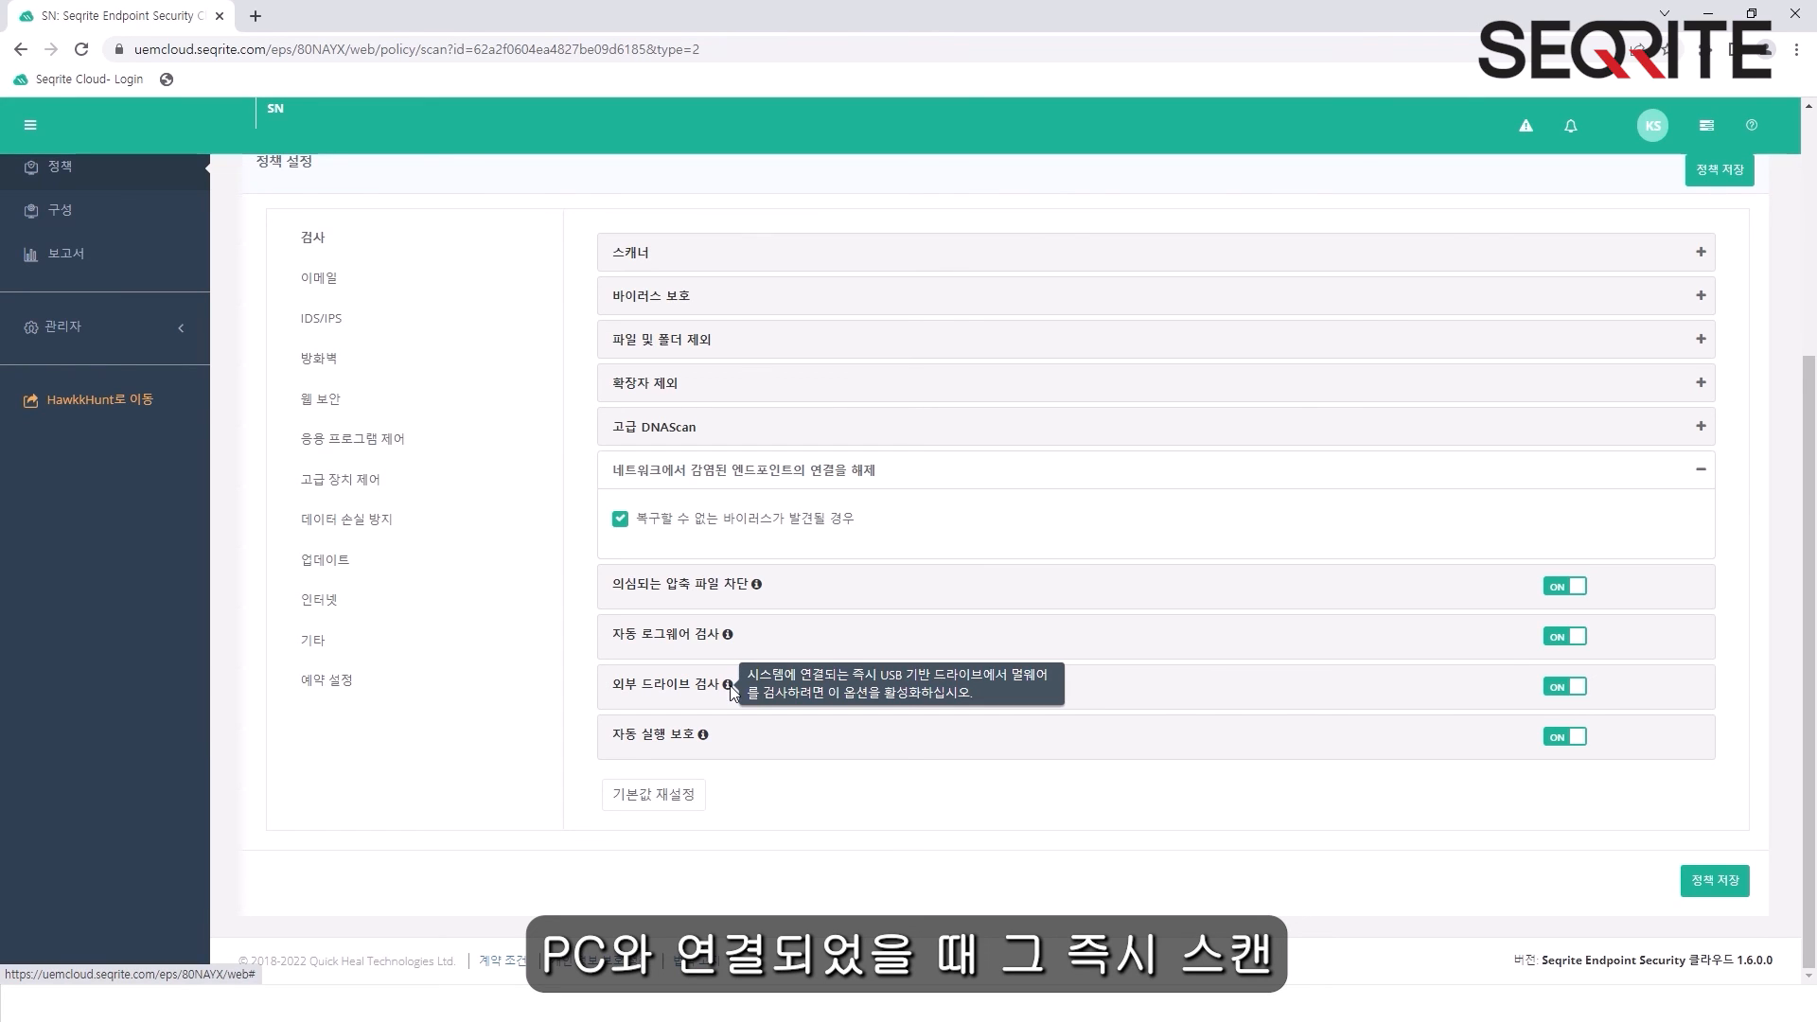
mouse_move(706, 740)
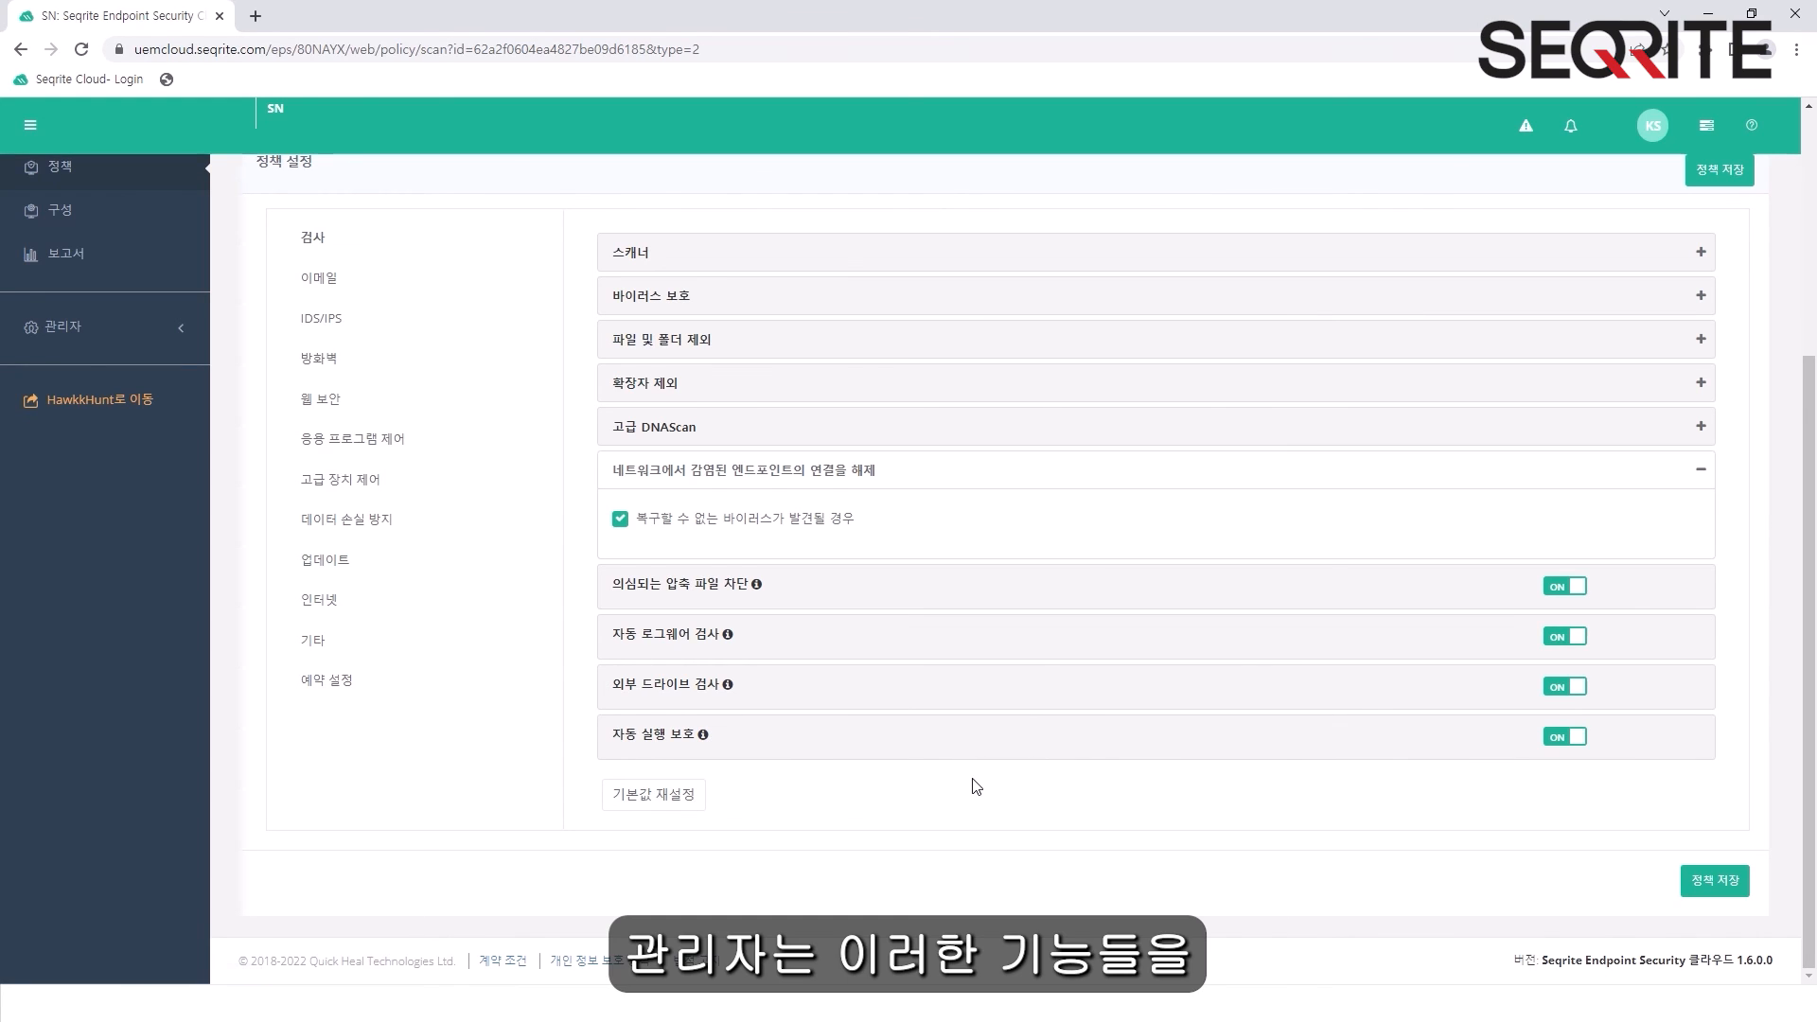
- Toggle the suspicious compressed file blocking and automatic ransomware scan switches off and back on
click(1573, 583)
click(1554, 585)
click(1557, 635)
click(1553, 635)
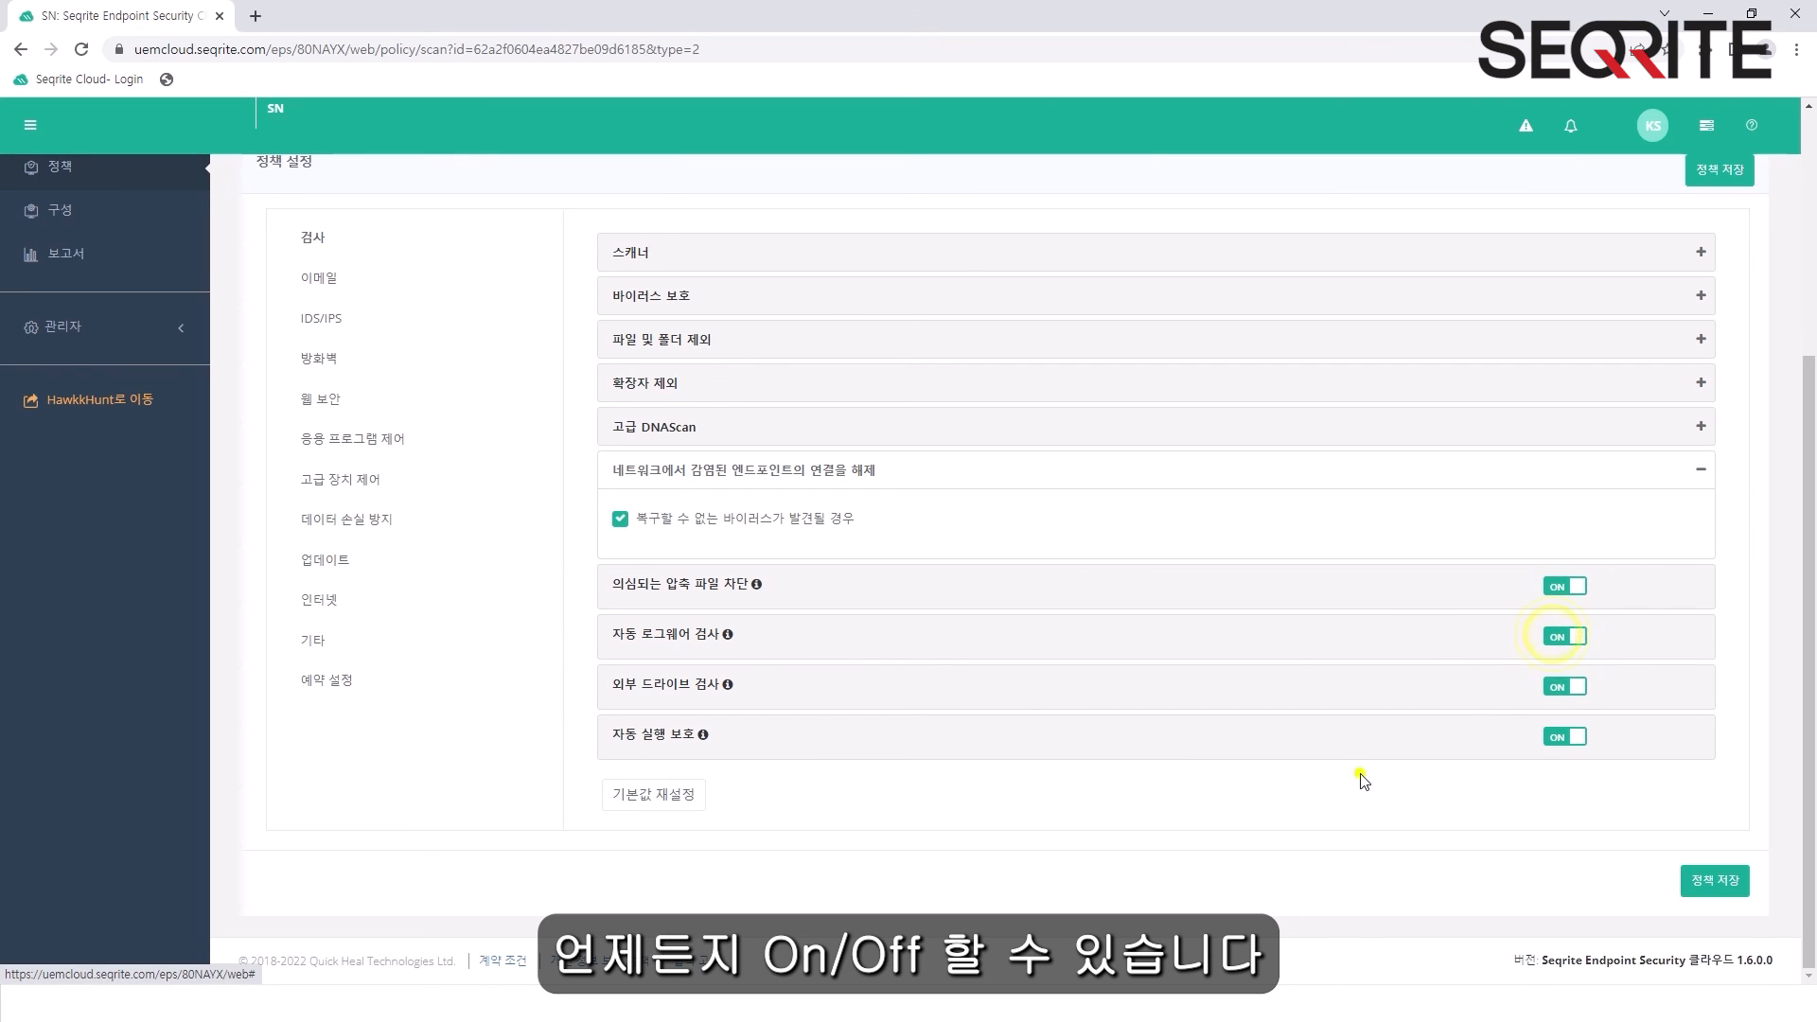
scroll(925, 872, up, 3)
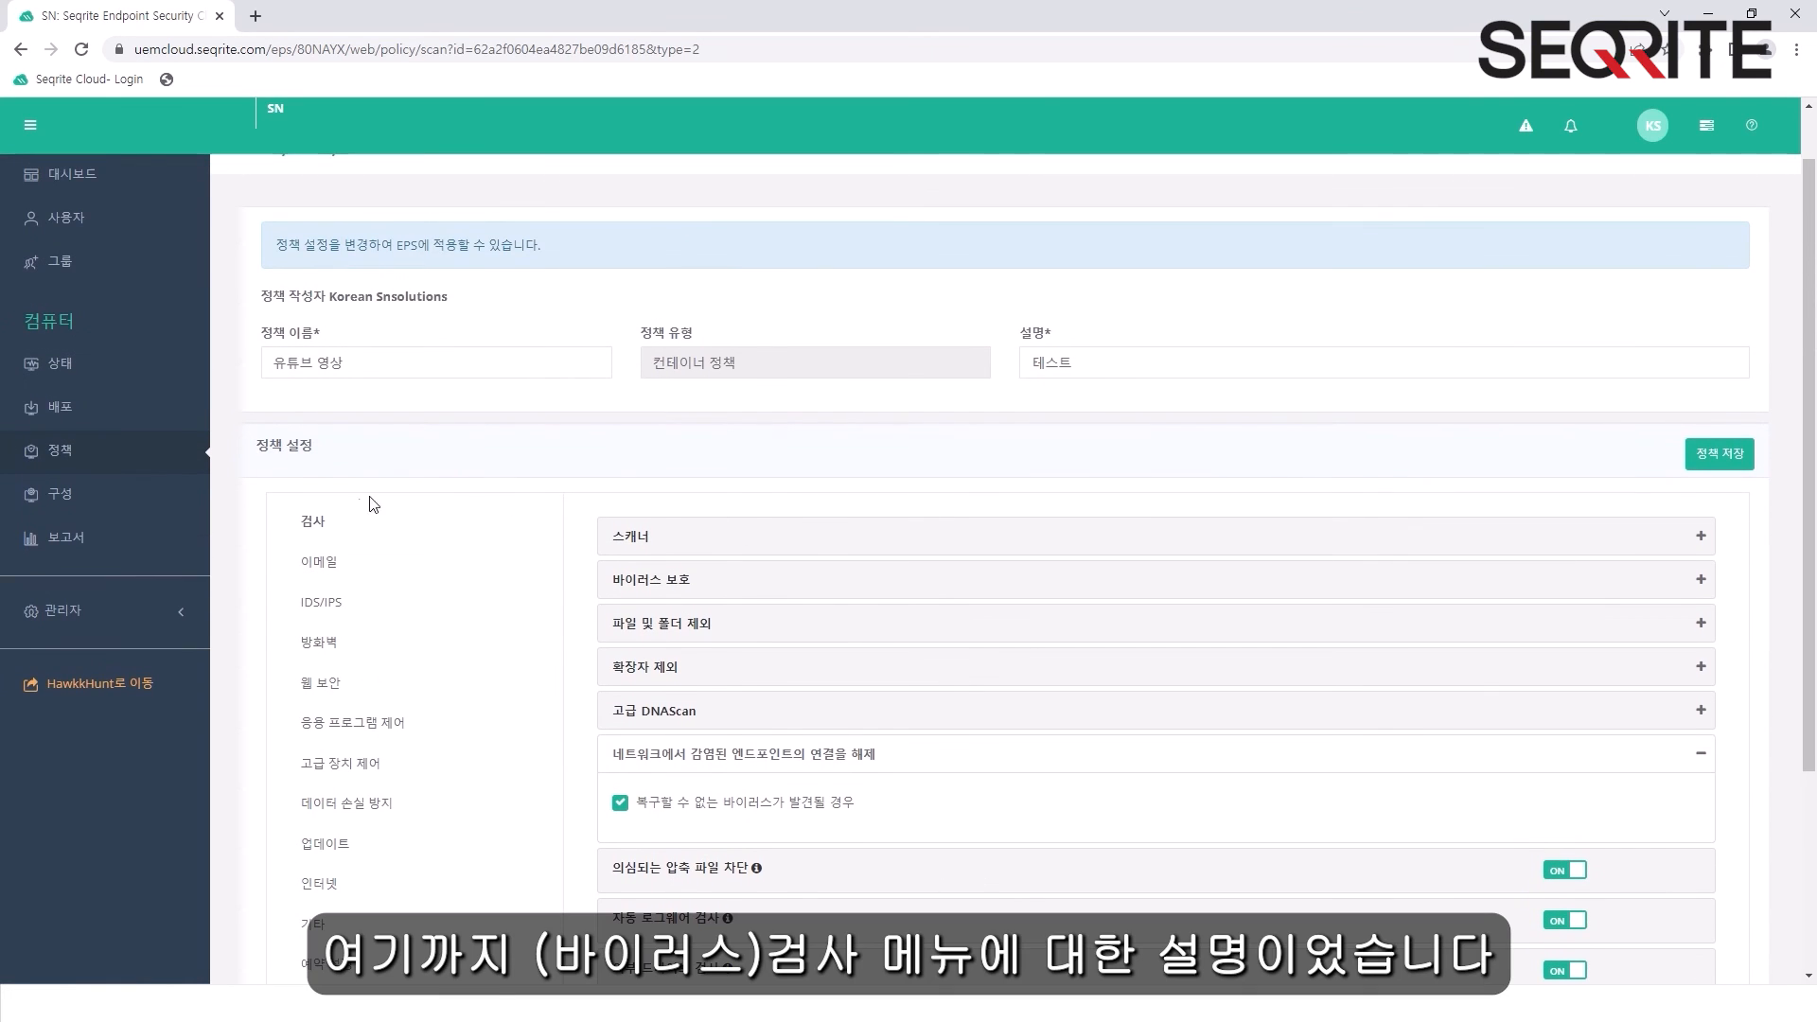